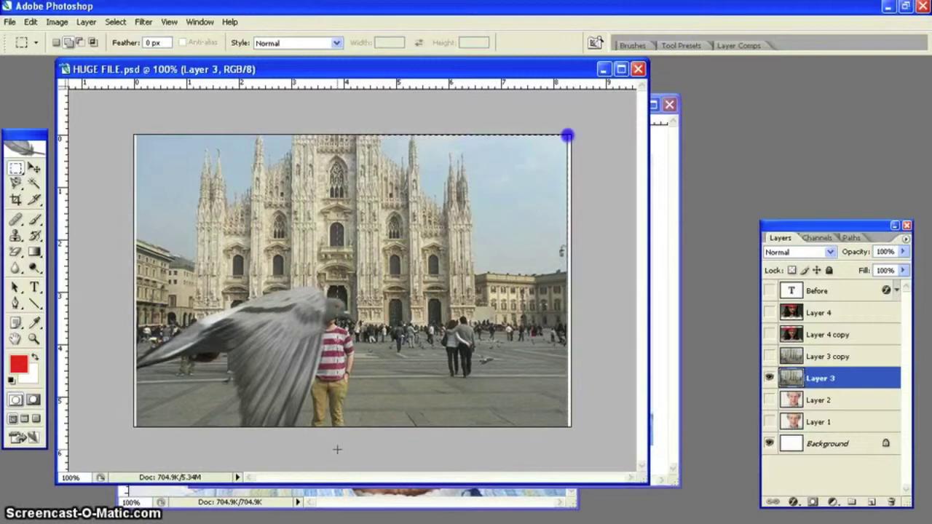
# Step: Select the right half of the cathedral photo on Layer 3 and copy it to a new layer
pyautogui.moveTo(337, 450); pyautogui.dragTo(335, 448)
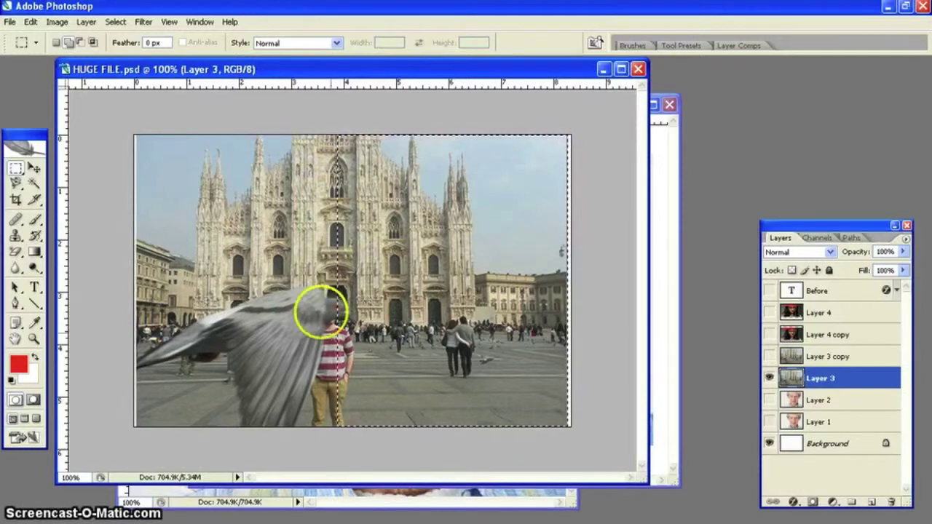
pyautogui.click(86, 21)
pyautogui.moveTo(93, 37)
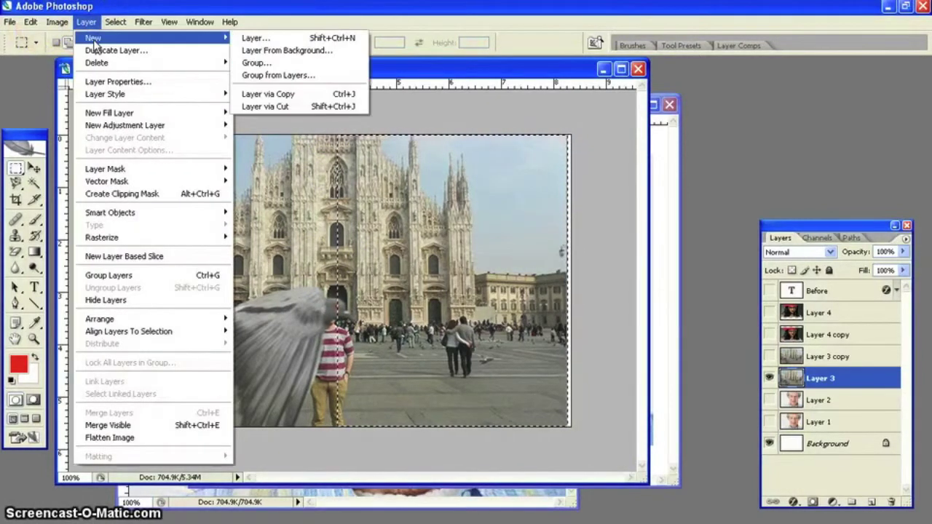
pyautogui.click(266, 94)
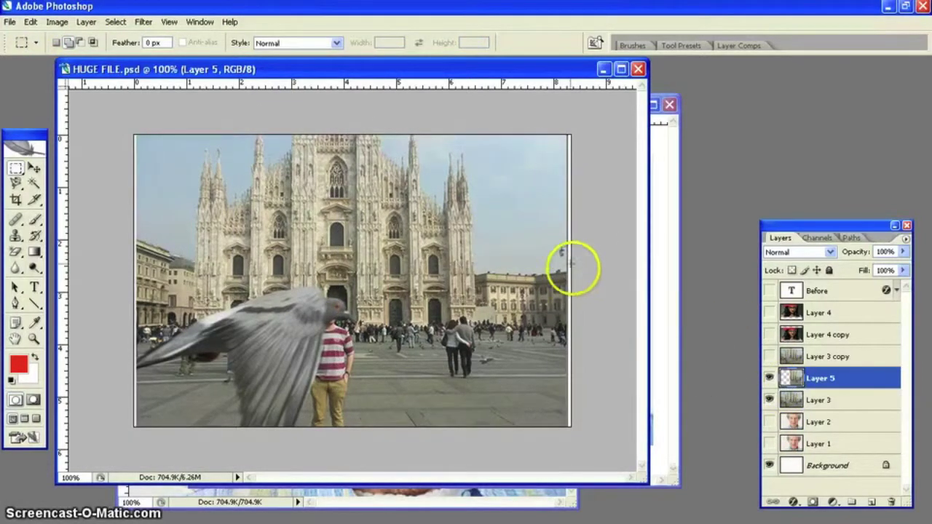
# Step: Flip the copied half horizontally and move it over the left half so the cathedral mirrors at its centre
pyautogui.click(80, 23)
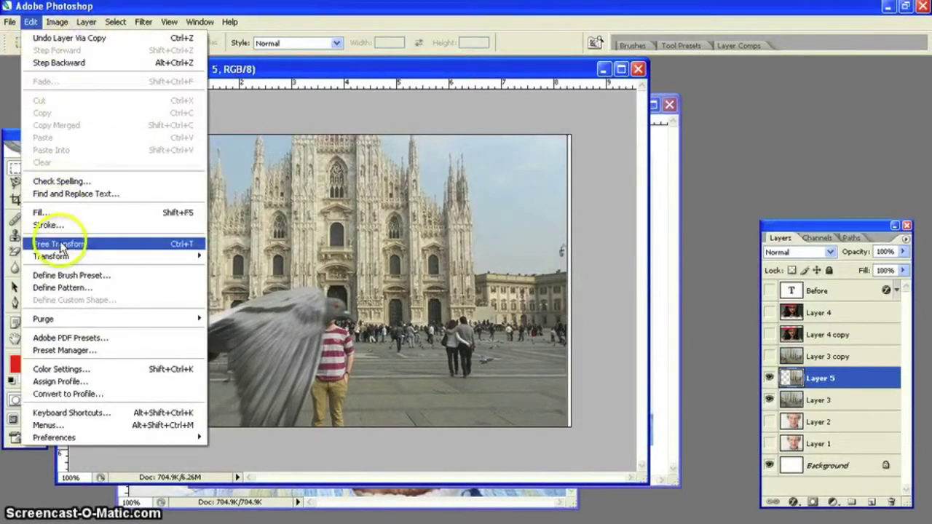
pyautogui.moveTo(79, 260)
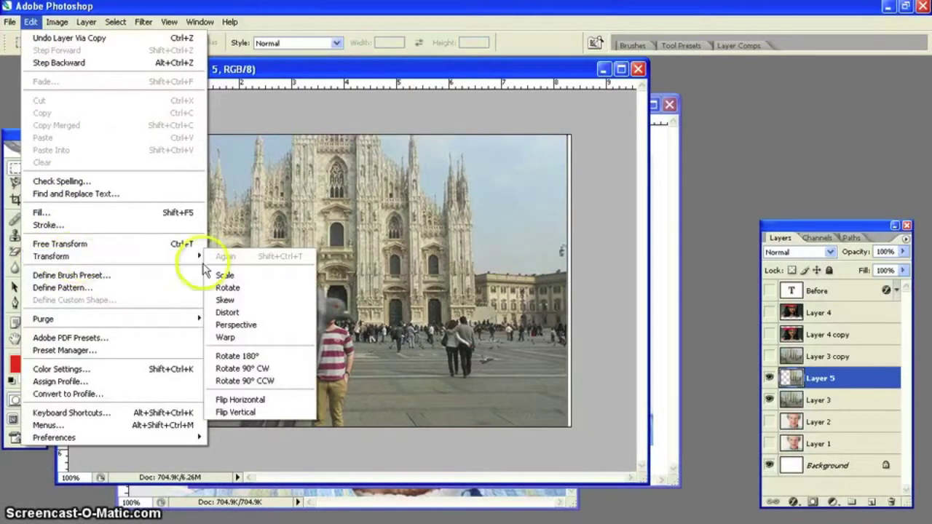
pyautogui.click(242, 401)
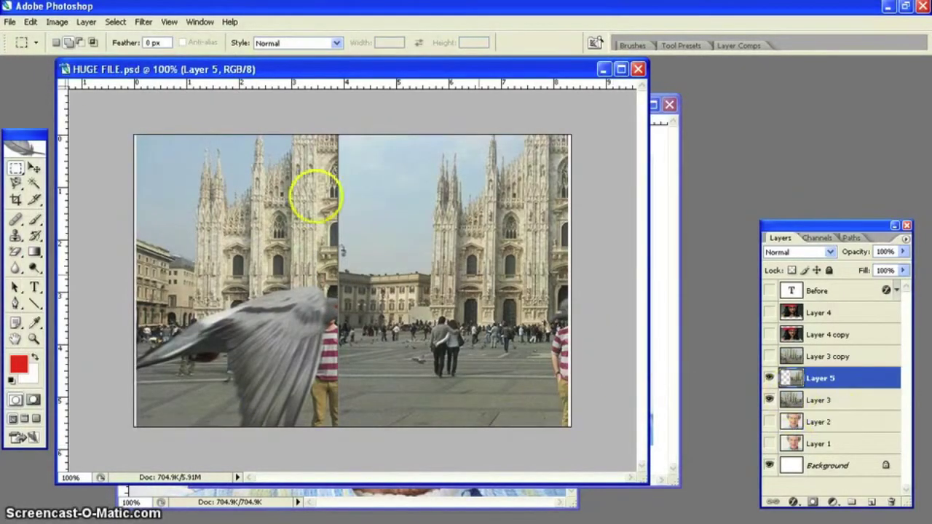
pyautogui.click(34, 167)
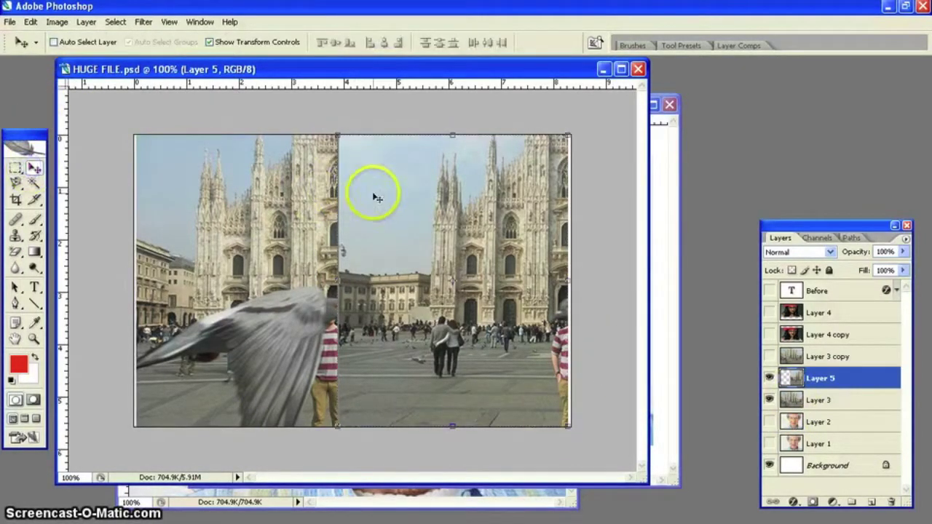
pyautogui.moveTo(427, 211); pyautogui.dragTo(197, 211)
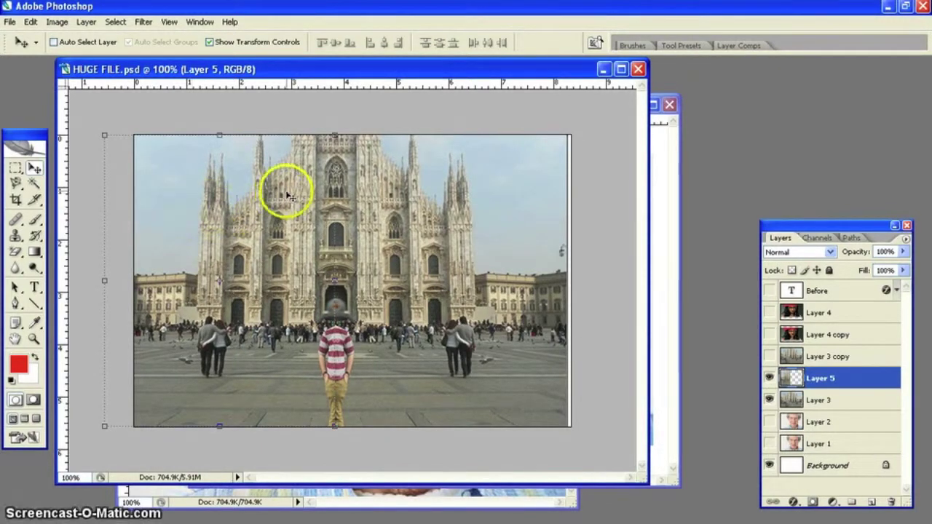
pyautogui.click(15, 167)
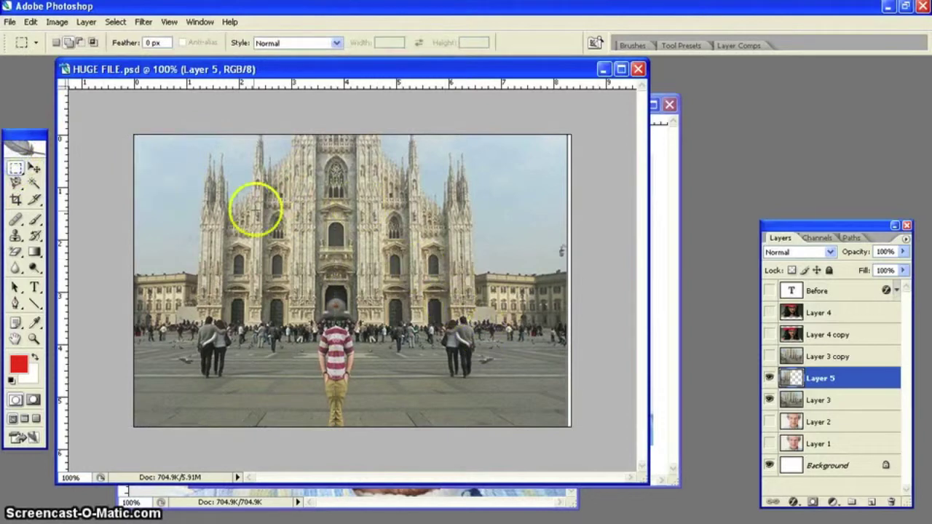
# Step: Hide the mirrored cathedral layer and copy the right part of the striped-shirt man's body from Layer 3 to a new layer
pyautogui.click(768, 379)
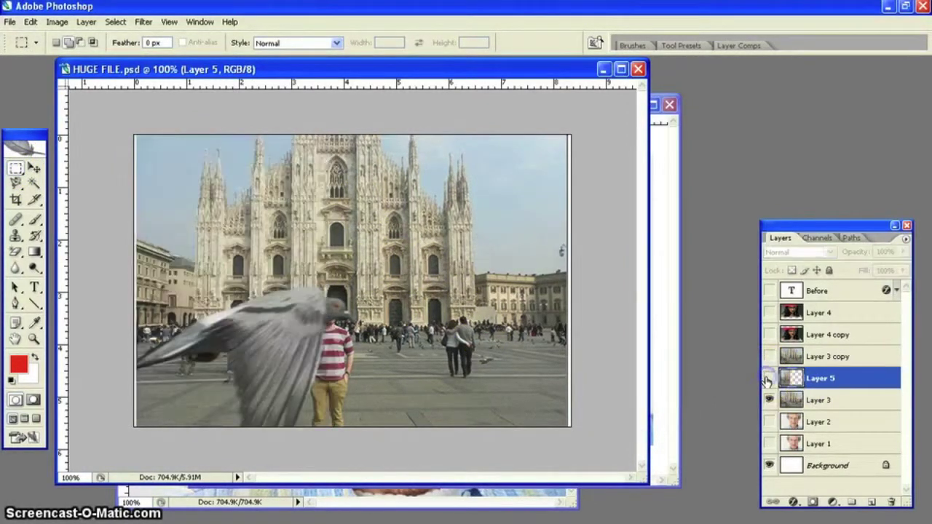
pyautogui.click(817, 402)
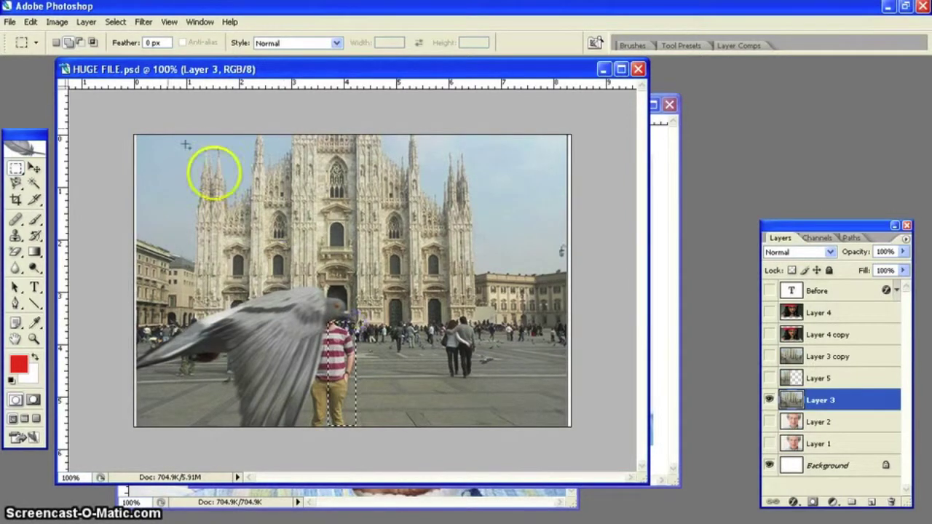
pyautogui.click(86, 22)
pyautogui.moveTo(91, 40)
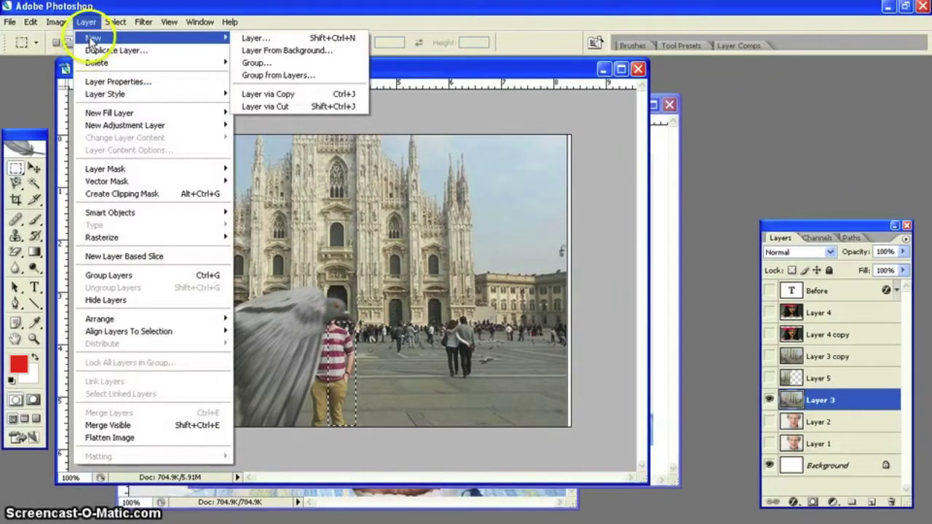
pyautogui.click(253, 94)
# Step: Flip the copied body part horizontally and move it left to complete the man's body over the pigeon's wing
pyautogui.click(30, 22)
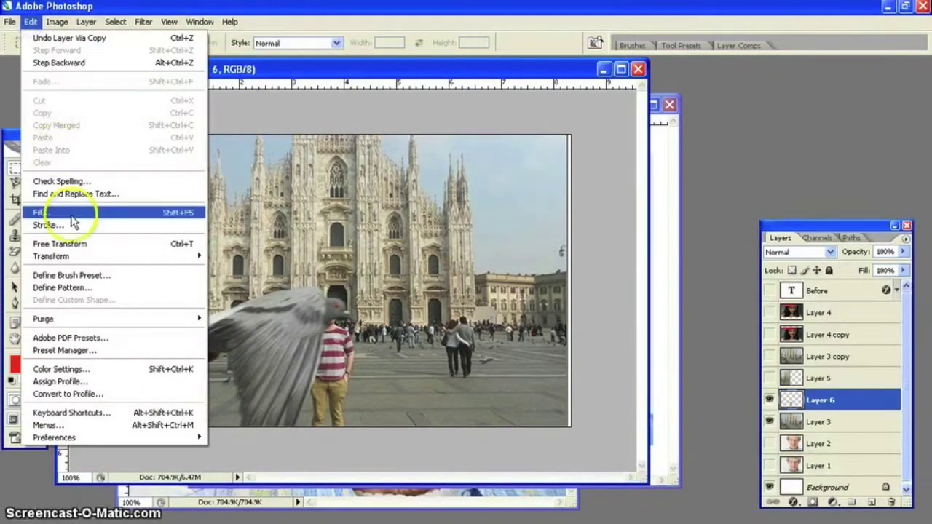
pyautogui.moveTo(72, 257)
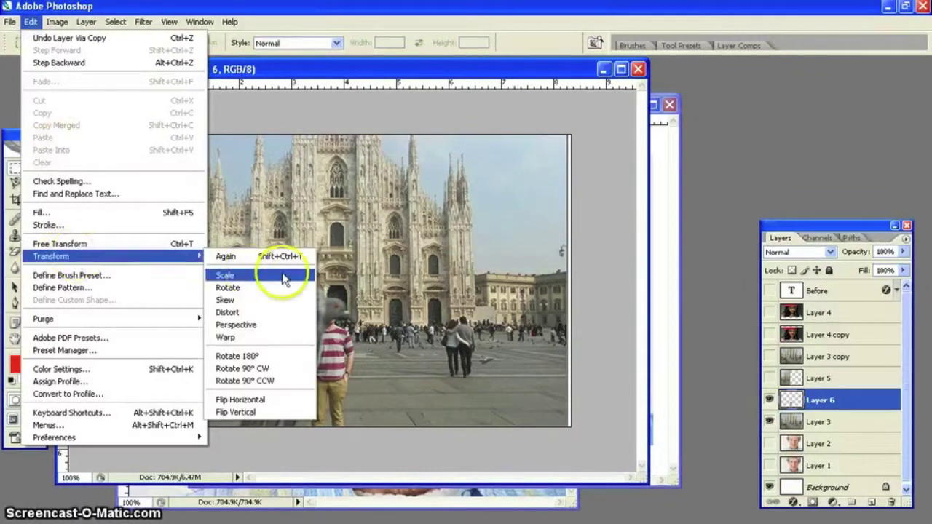
pyautogui.click(262, 398)
pyautogui.click(34, 169)
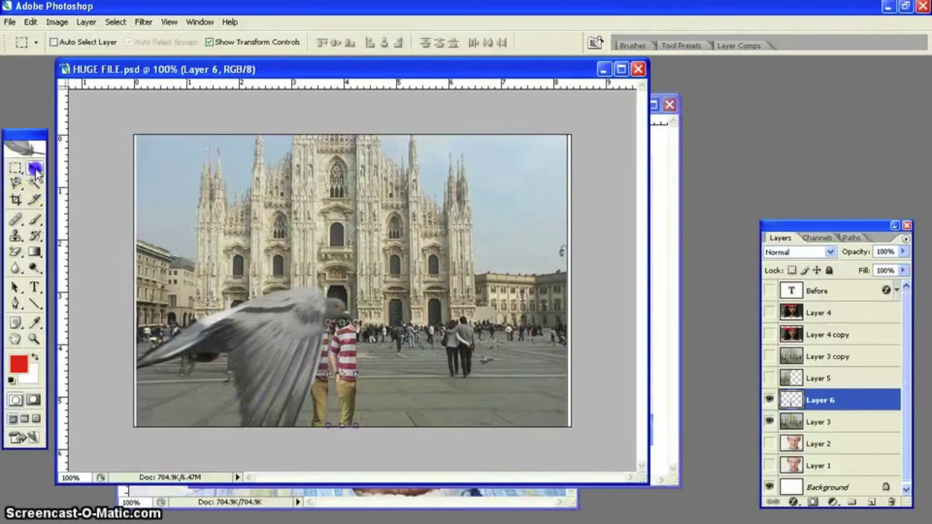
pyautogui.moveTo(339, 364); pyautogui.dragTo(318, 360)
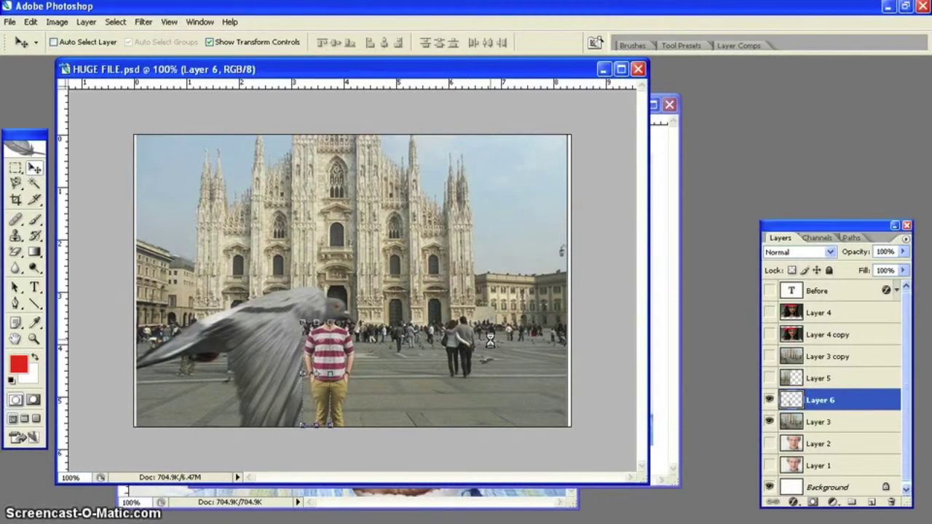
pyautogui.click(14, 173)
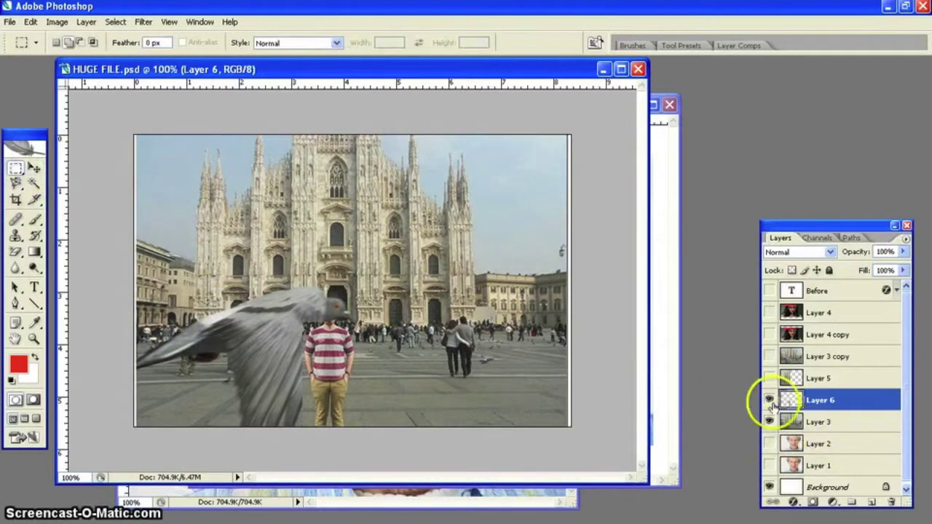
# Step: Show the mirrored cathedral layer again and move the flipped body layer directly above it in the stack
pyautogui.click(770, 378)
pyautogui.click(828, 403)
pyautogui.moveTo(829, 403); pyautogui.dragTo(822, 371)
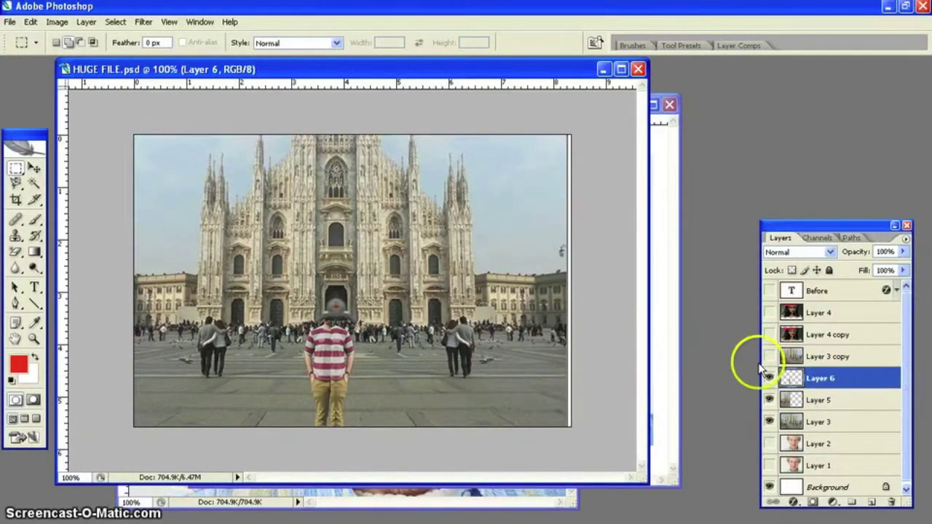
# Step: Rename the flipped body layer "Left Guy", the mirrored cathedral layer "Front" and Layer 3 "Original"
pyautogui.click(817, 458)
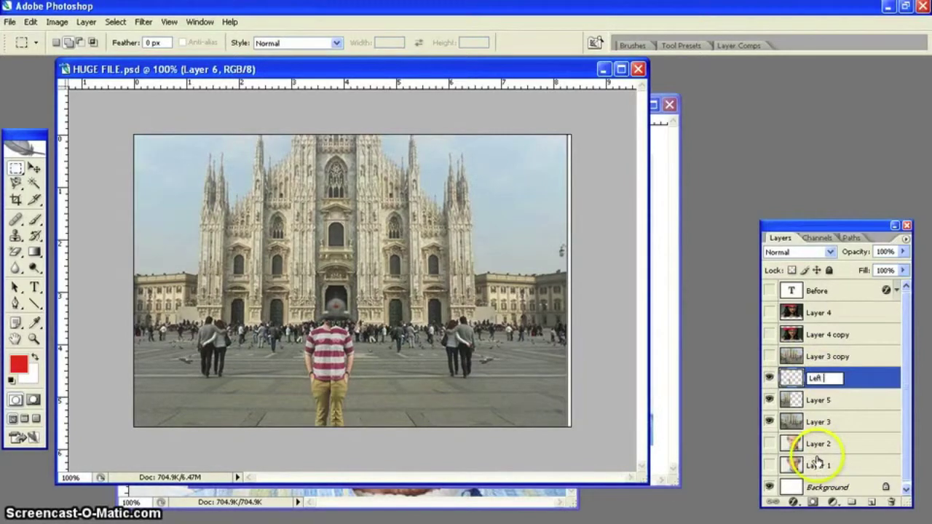
pyautogui.click(820, 401)
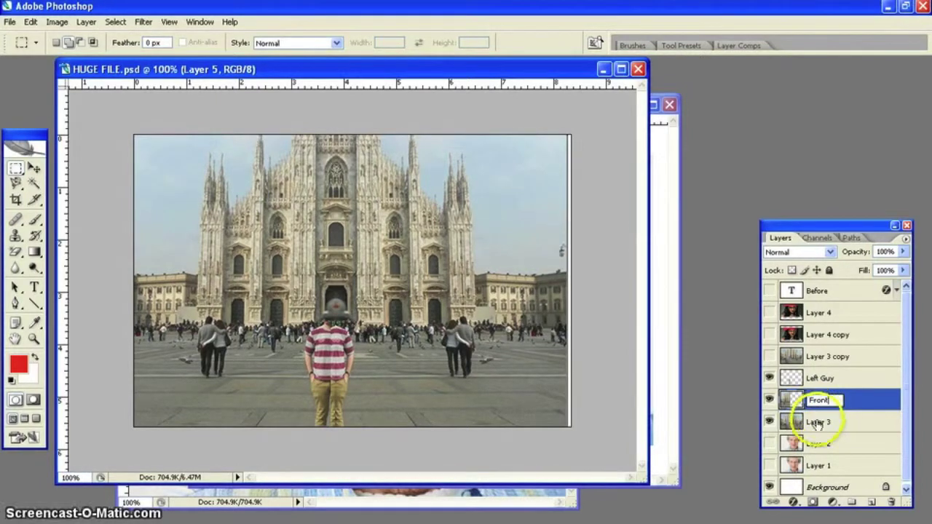
pyautogui.doubleClick(820, 421)
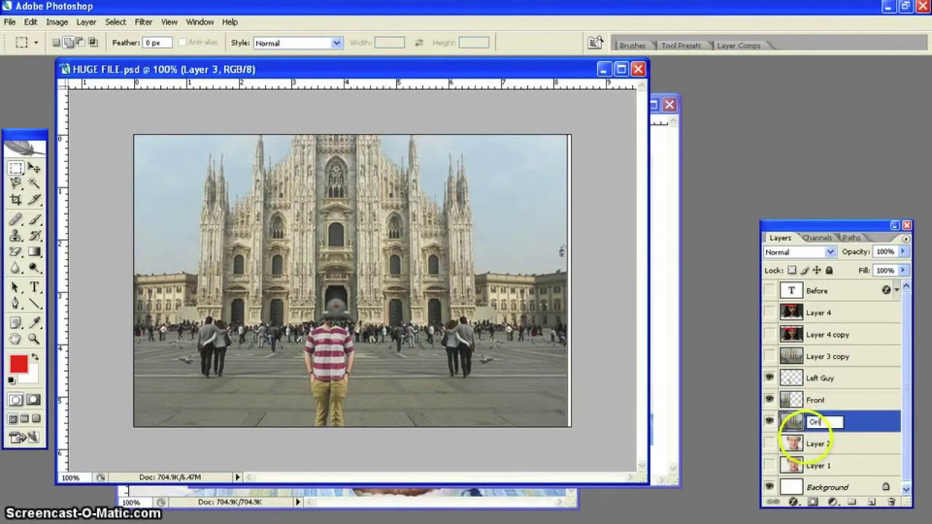
pyautogui.write('Original')
# Step: Nudge the Left Guy layer sideways with the Move tool until it lines up with the man's right half
pyautogui.click(816, 400)
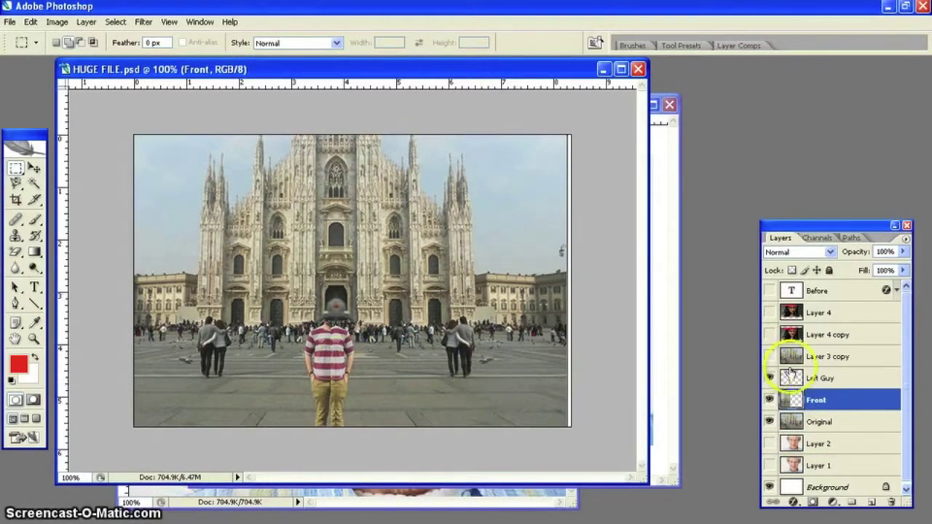
pyautogui.click(820, 379)
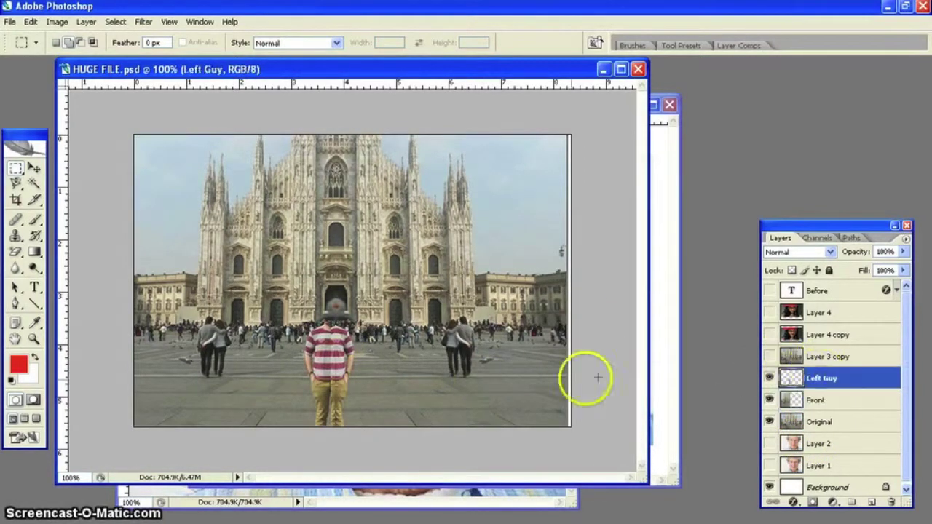
pyautogui.click(32, 169)
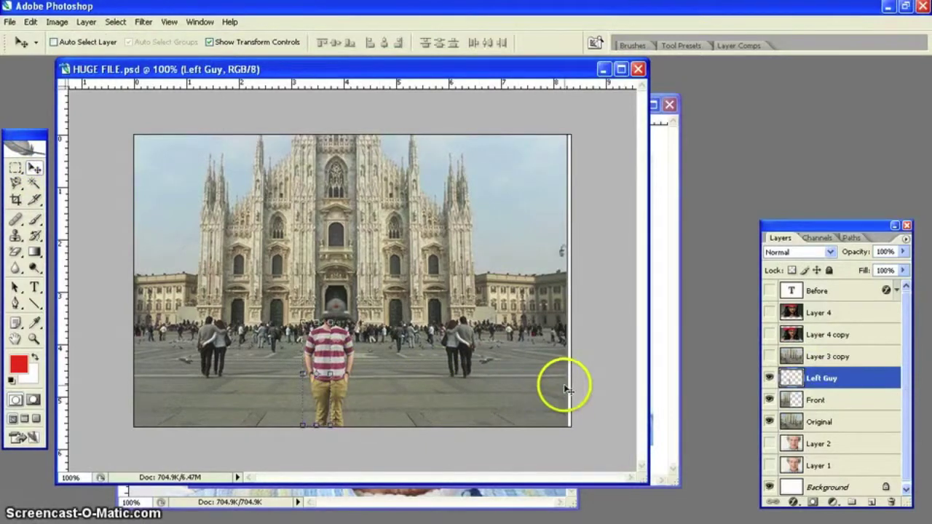
pyautogui.press('Right')
pyautogui.press('Right')
pyautogui.press('Right')
pyautogui.press('Right')
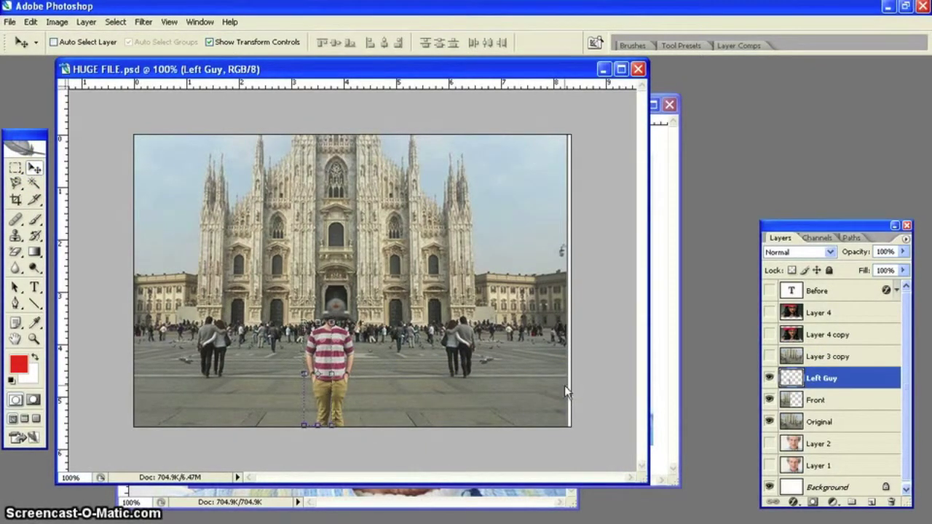
pyautogui.press('Left')
pyautogui.press('Left')
pyautogui.press('Left')
pyautogui.press('Left')
pyautogui.press('Left')
pyautogui.press('Left')
pyautogui.press('Left')
pyautogui.press('Left')
pyautogui.press('Left')
pyautogui.press('Left')
pyautogui.press('Left')
pyautogui.press('Left')
pyautogui.press('Left')
pyautogui.press('Left')
pyautogui.press('Left')
pyautogui.press('Left')
pyautogui.press('Left')
pyautogui.press('Left')
pyautogui.press('Left')
pyautogui.press('Left')
pyautogui.press('Left')
pyautogui.press('Left')
pyautogui.press('Left')
pyautogui.press('Left')
pyautogui.press('Left')
pyautogui.press('Left')
pyautogui.press('Left')
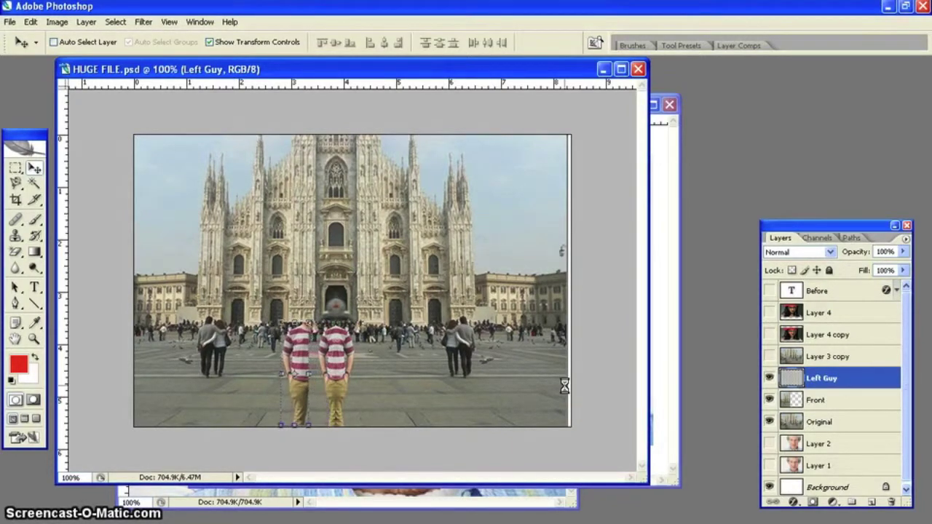
pyautogui.press('Right')
pyautogui.press('Right')
pyautogui.press('Right')
pyautogui.press('Right')
pyautogui.press('Right')
pyautogui.press('Right')
pyautogui.press('Right')
pyautogui.press('Right')
pyautogui.press('Right')
pyautogui.press('Right')
pyautogui.press('Right')
pyautogui.press('Right')
pyautogui.press('Right')
pyautogui.press('Right')
pyautogui.press('Right')
pyautogui.press('Right')
pyautogui.press('Right')
pyautogui.press('Right')
pyautogui.press('Right')
pyautogui.press('Right')
pyautogui.press('Right')
pyautogui.press('Right')
pyautogui.press('Right')
pyautogui.press('Right')
pyautogui.press('Right')
pyautogui.press('Right')
pyautogui.press('Right')
pyautogui.press('Right')
pyautogui.press('Right')
pyautogui.press('Right')
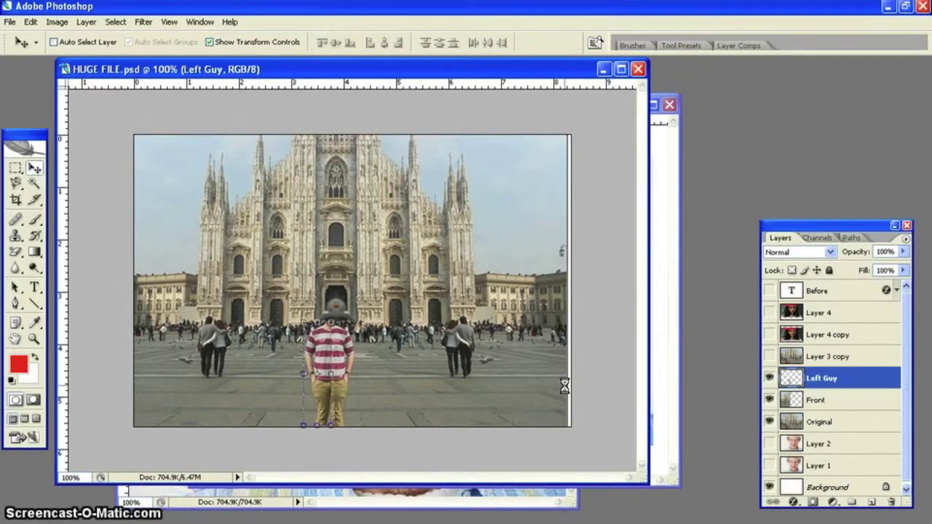
pyautogui.click(16, 168)
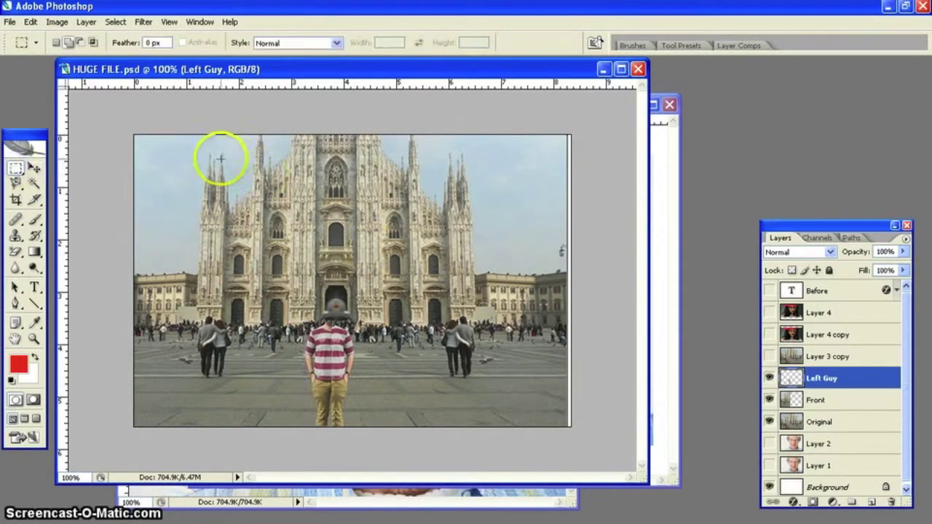
# Step: Duplicate the Left Guy layer using Layer via Copy
pyautogui.click(30, 22)
pyautogui.moveTo(86, 22)
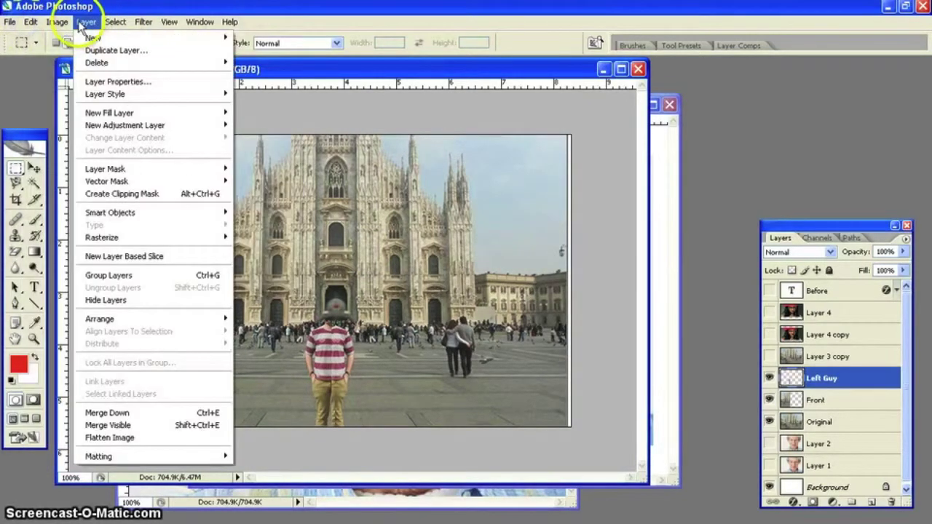
pyautogui.moveTo(109, 38)
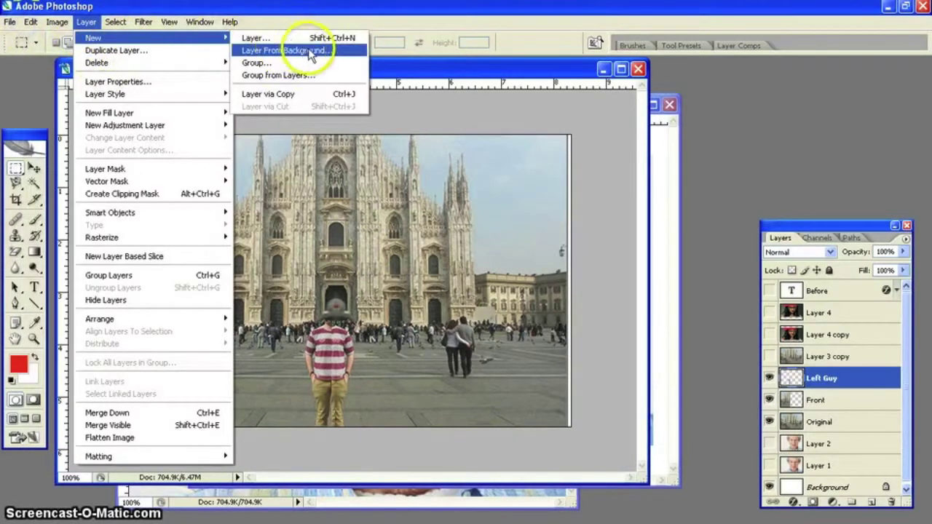
pyautogui.click(304, 94)
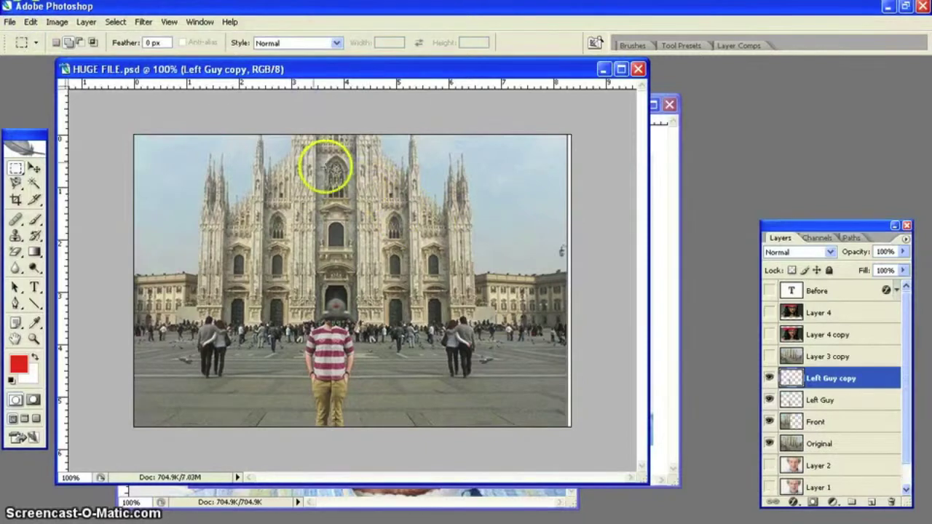
# Step: Flip the Left Guy duplicate horizontally and move it right to form the right half of the man's body
pyautogui.click(30, 22)
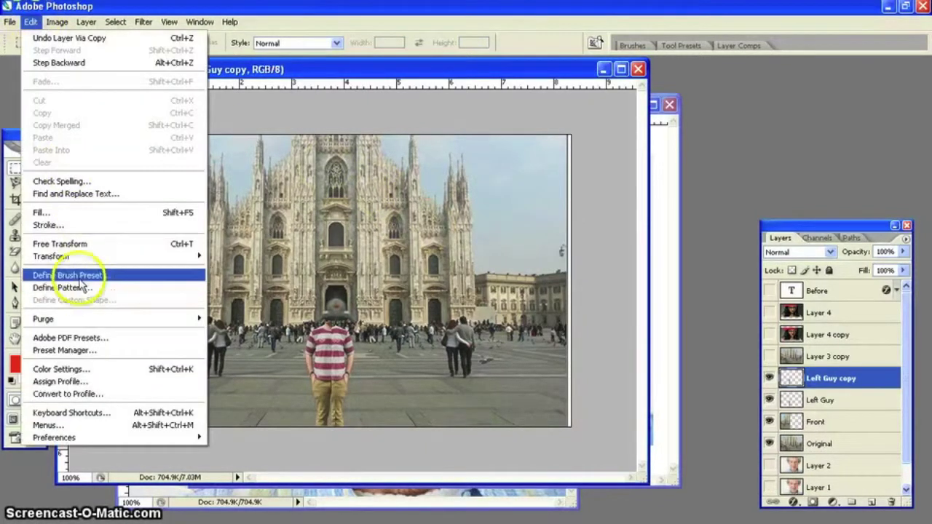
pyautogui.moveTo(80, 256)
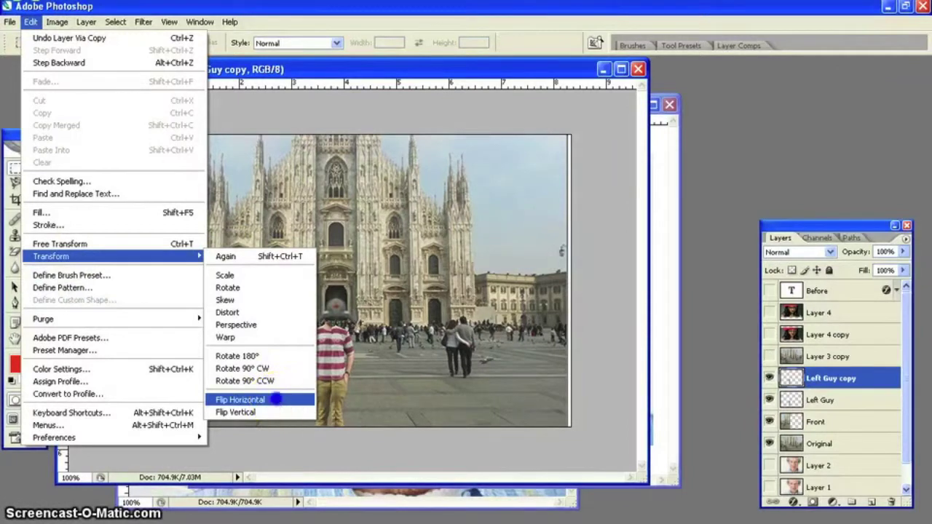
pyautogui.click(281, 401)
pyautogui.click(33, 168)
pyautogui.moveTo(255, 323); pyautogui.dragTo(348, 340)
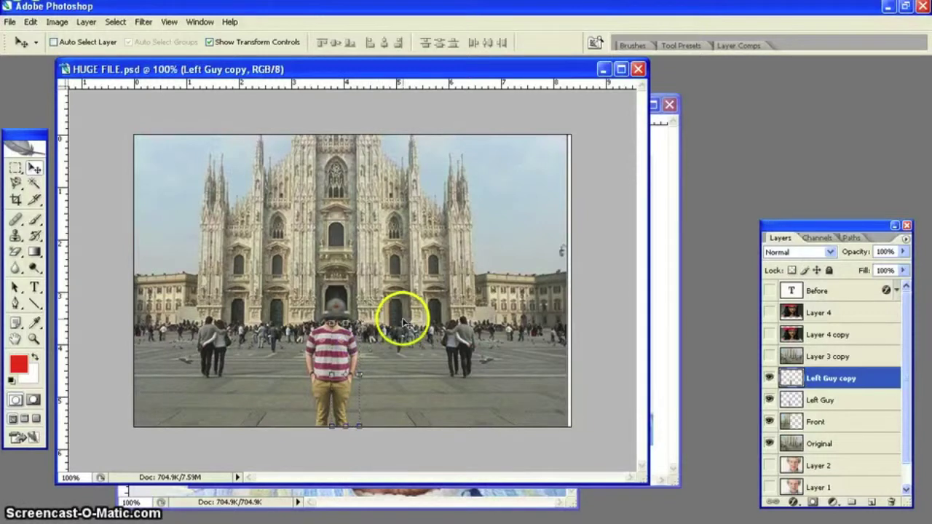
pyautogui.click(15, 168)
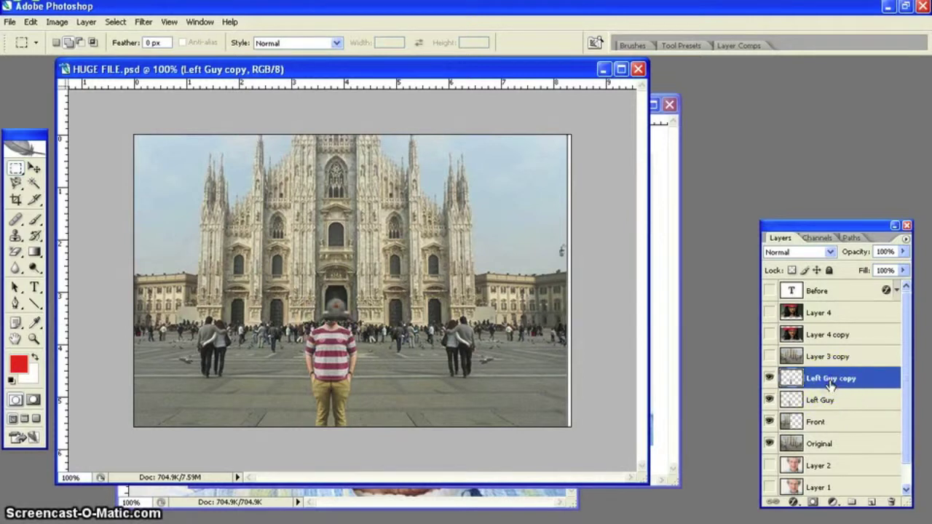
# Step: Merge the Left Guy copy, Left Guy, Front and Original layers into one layer
pyautogui.moveTo(830, 386); pyautogui.dragTo(825, 431)
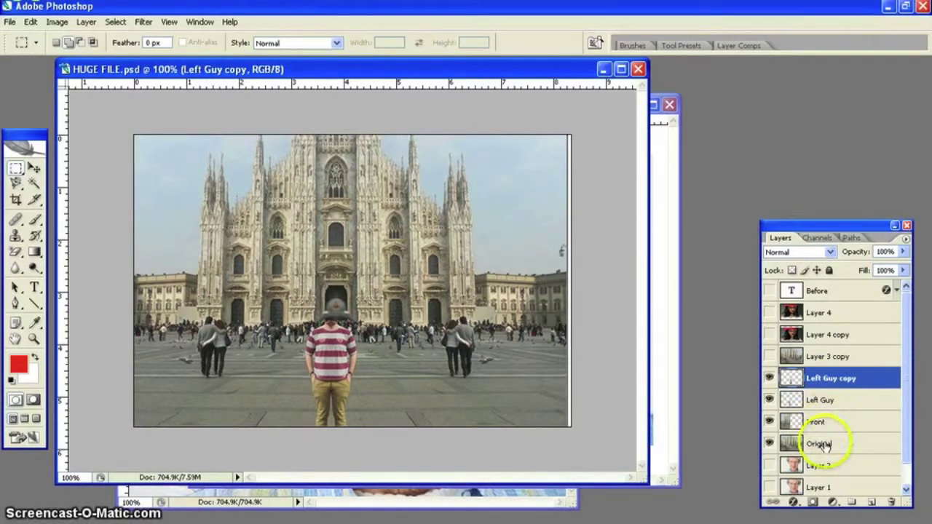
pyautogui.keyDown('shift'); pyautogui.click(825, 444); pyautogui.keyUp('shift')
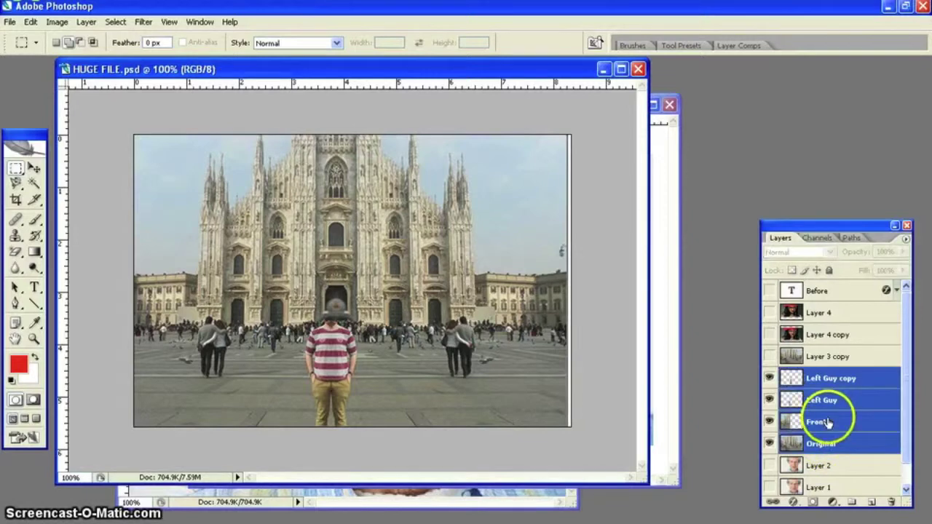
pyautogui.rightClick(830, 423)
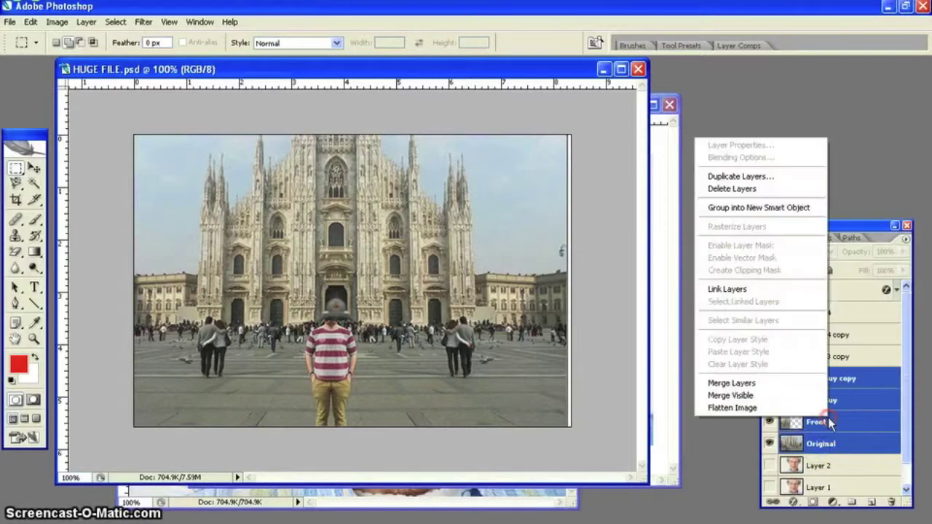
pyautogui.click(768, 383)
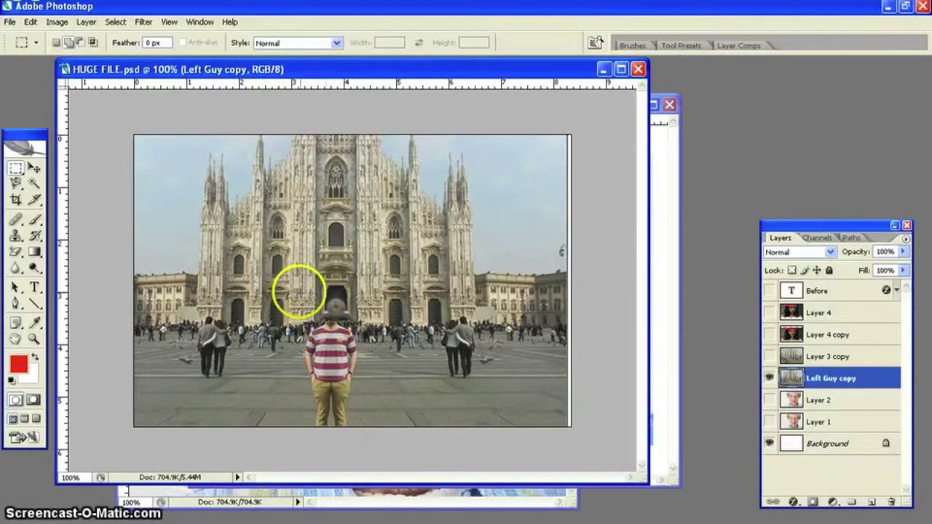
# Step: Set the Clone Stamp brush to a master diameter of 12 px
pyautogui.click(19, 238)
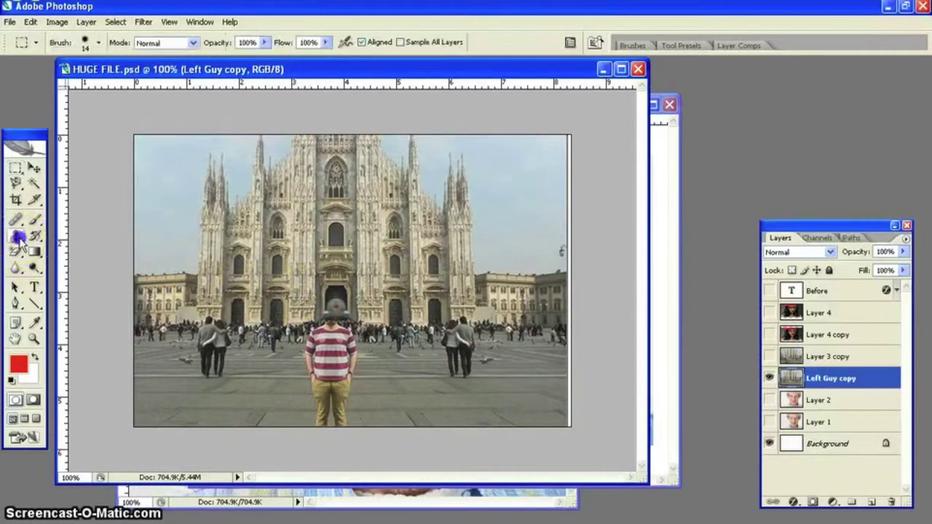
pyautogui.click(98, 43)
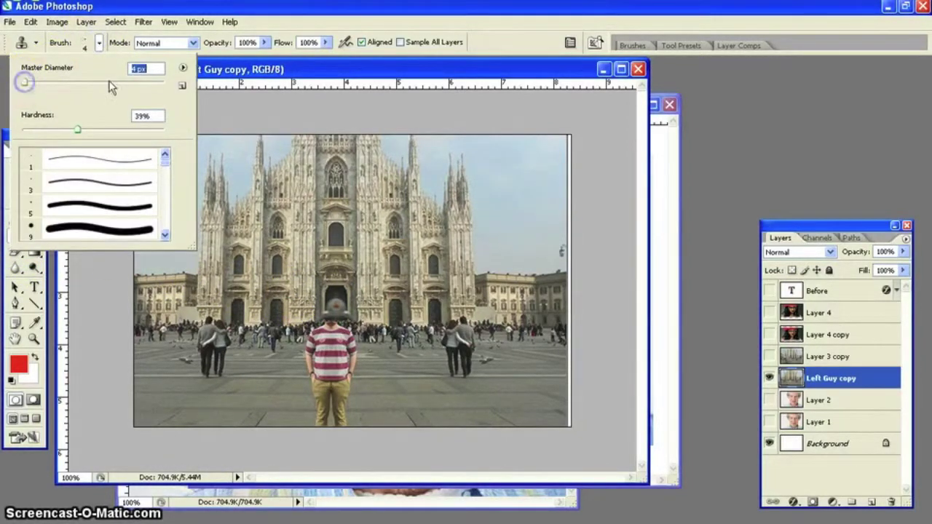
pyautogui.click(30, 86)
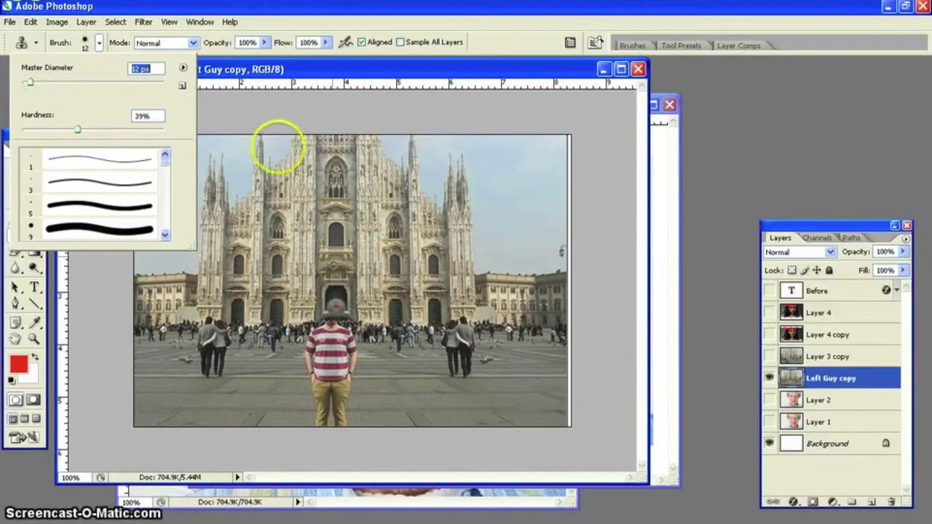
pyautogui.click(275, 80)
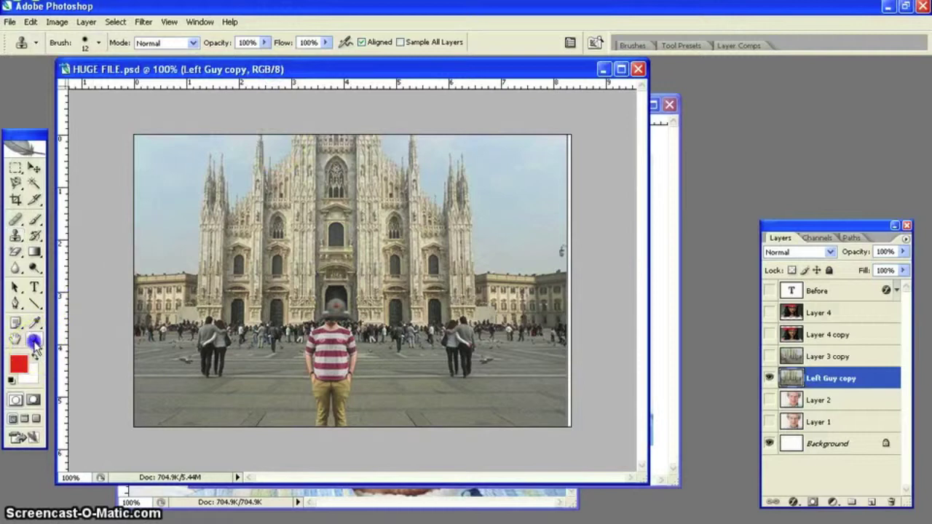
# Step: Clone the dark doorway and surrounding stonework over the grey shape above the man's collar with the Clone Stamp
pyautogui.click(34, 338)
pyautogui.moveTo(270, 279); pyautogui.dragTo(448, 385)
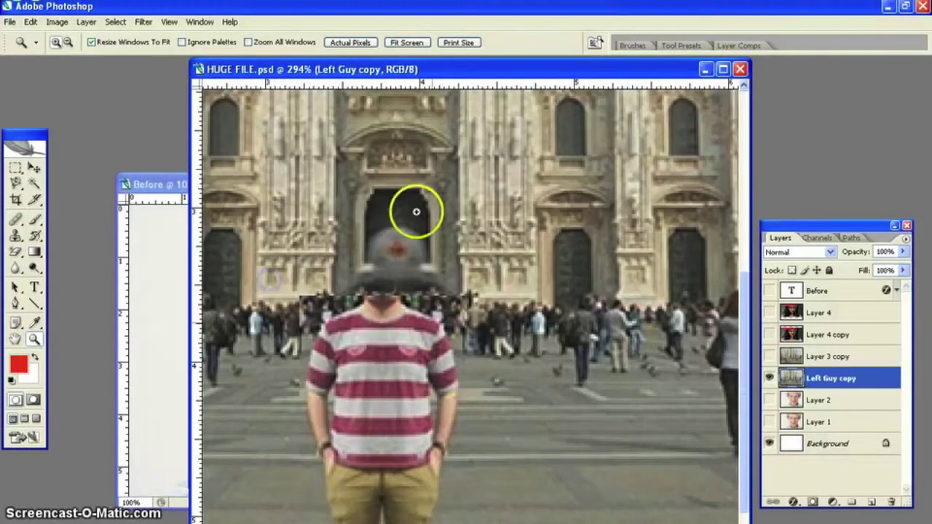
pyautogui.click(17, 232)
pyautogui.keyDown('alt'); pyautogui.click(395, 209); pyautogui.keyUp('alt')
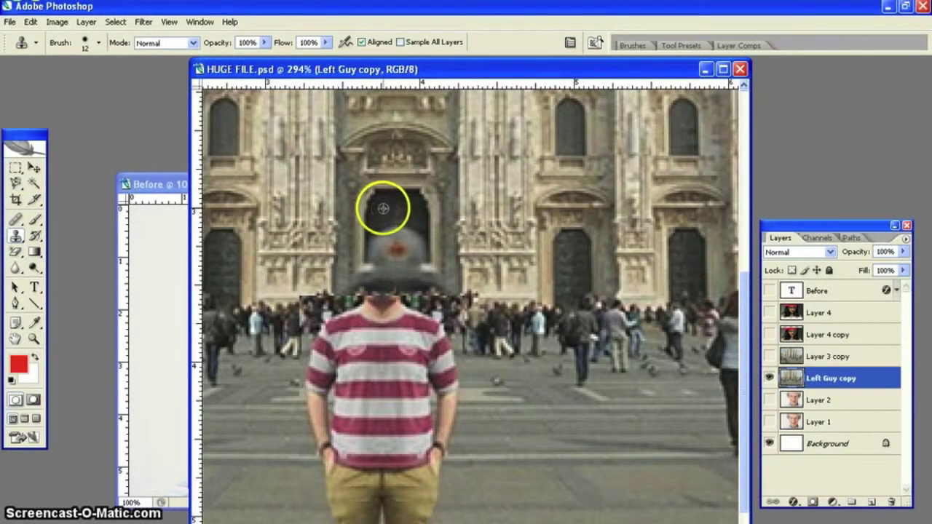
pyautogui.click(382, 233)
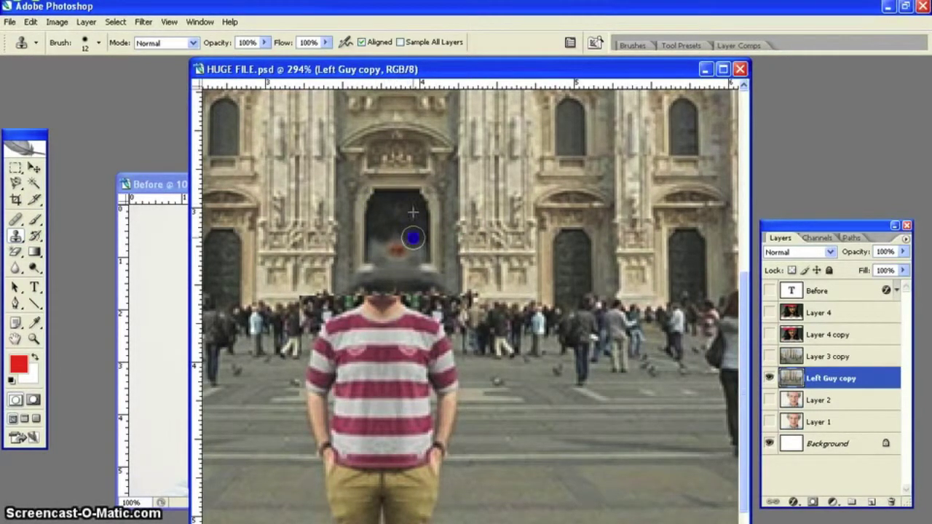
pyautogui.click(417, 246)
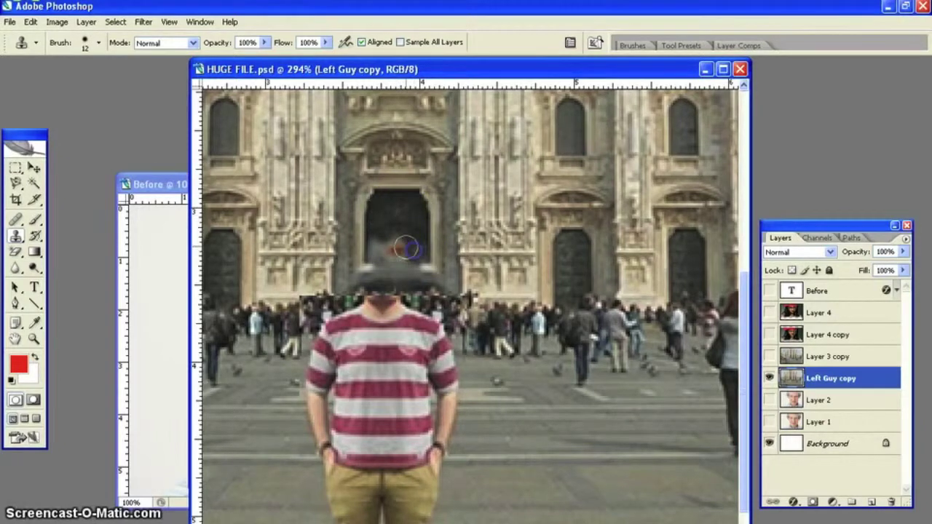
pyautogui.click(397, 229)
pyautogui.moveTo(397, 229); pyautogui.dragTo(388, 248)
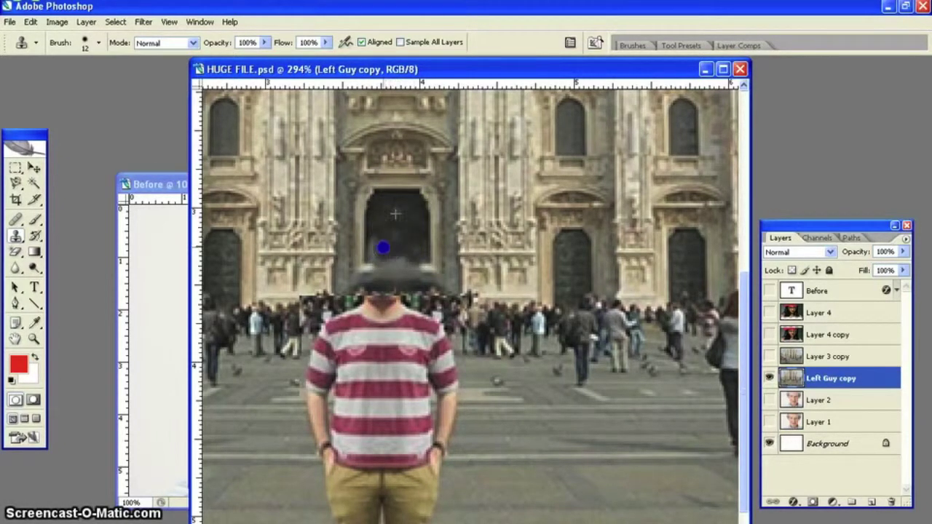
pyautogui.moveTo(377, 246)
pyautogui.mouseDown()
pyautogui.moveTo(405, 252)
pyautogui.moveTo(399, 205)
pyautogui.moveTo(395, 248)
pyautogui.mouseUp()
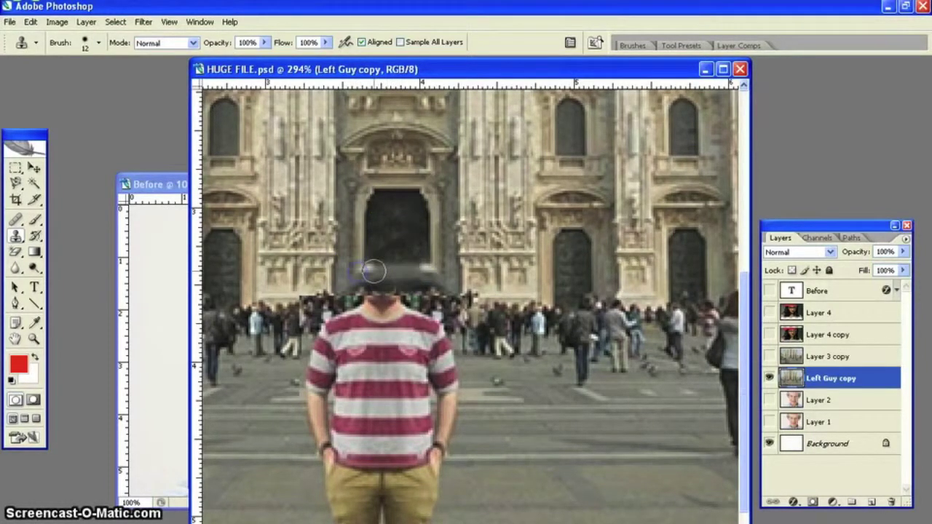
pyautogui.moveTo(348, 267); pyautogui.dragTo(368, 267)
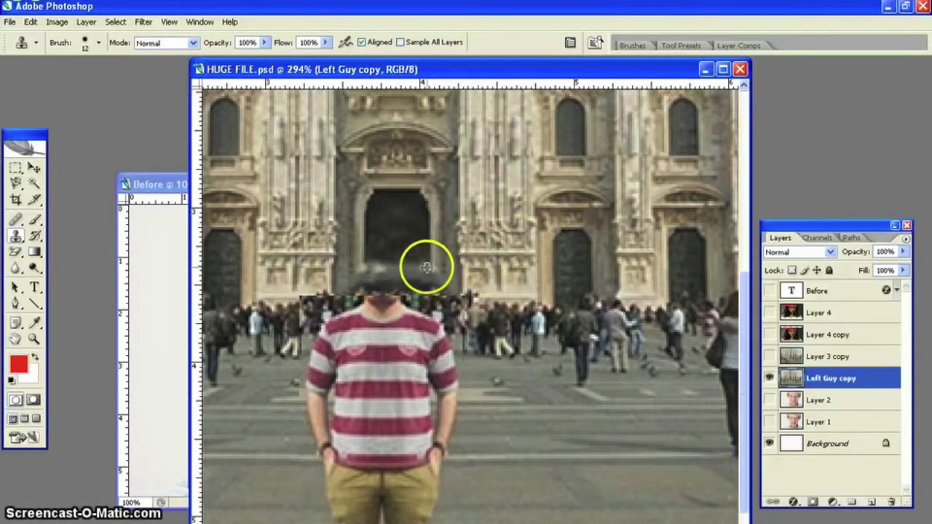
pyautogui.moveTo(414, 269)
pyautogui.mouseDown()
pyautogui.moveTo(393, 259)
pyautogui.moveTo(385, 268)
pyautogui.mouseUp()
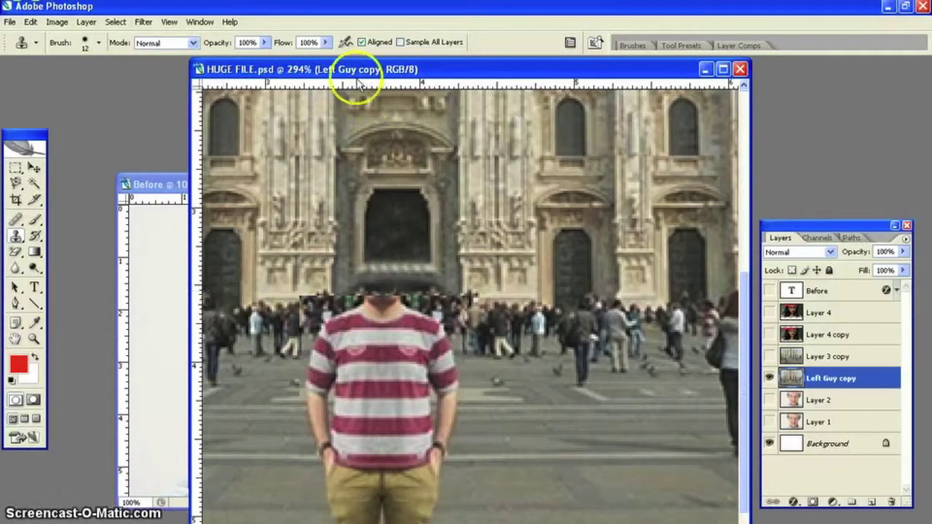
# Step: Select the entire portrait in the Untitled-2 document and copy it
pyautogui.moveTo(347, 75); pyautogui.dragTo(335, 43)
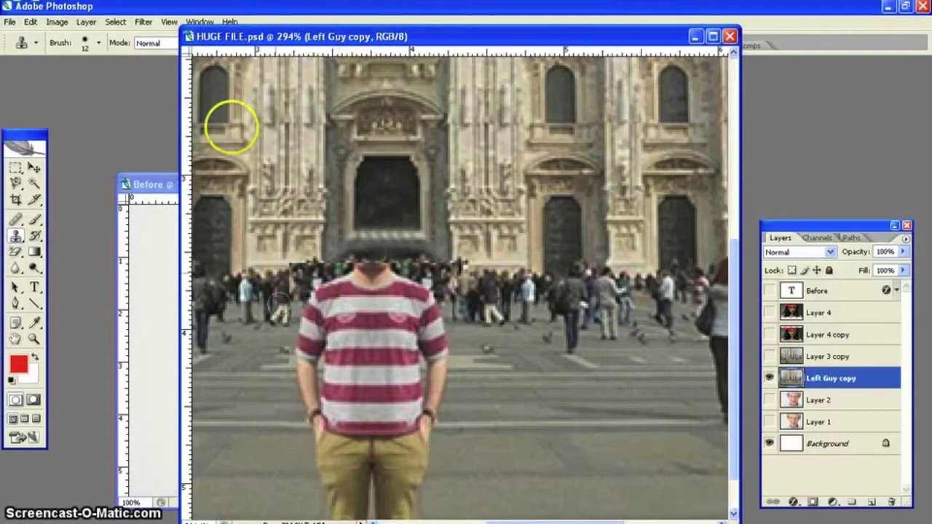
pyautogui.moveTo(277, 32); pyautogui.dragTo(276, 14)
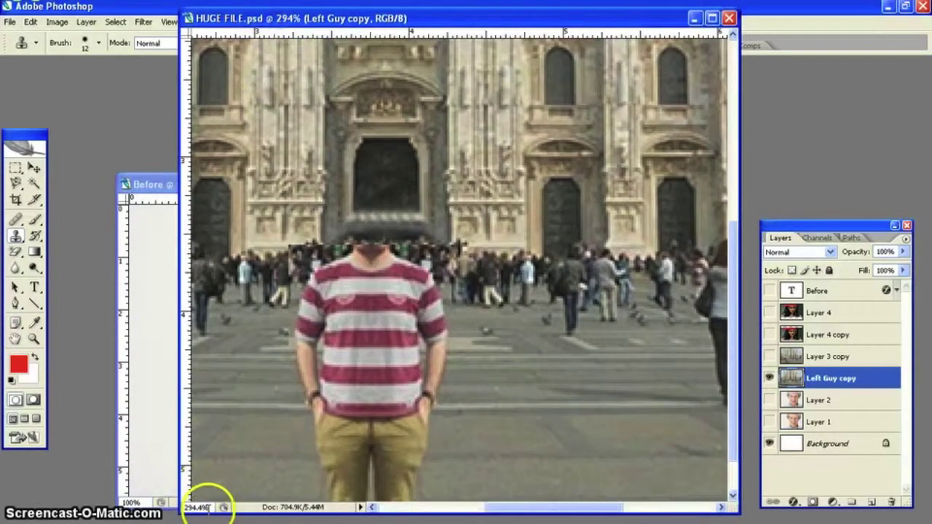
pyautogui.write('100')
pyautogui.press('Return')
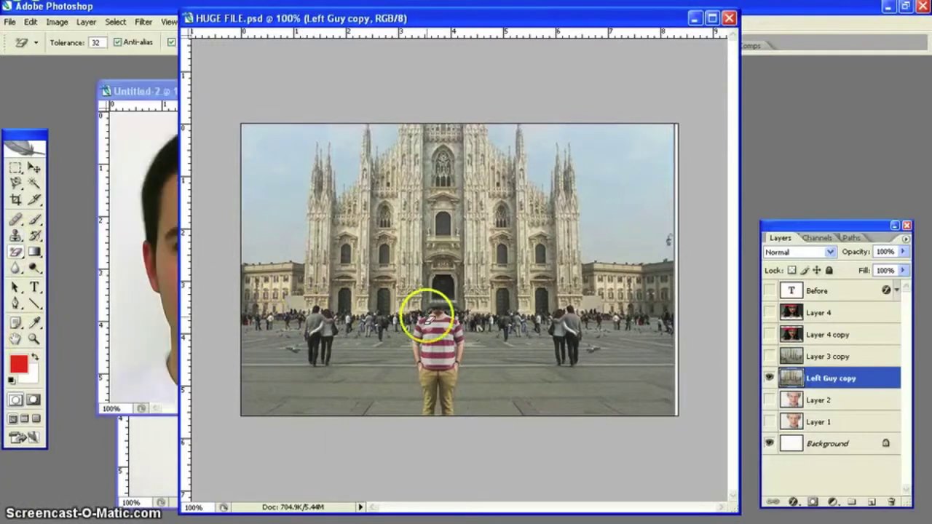
pyautogui.click(150, 91)
pyautogui.moveTo(150, 91); pyautogui.dragTo(90, 87)
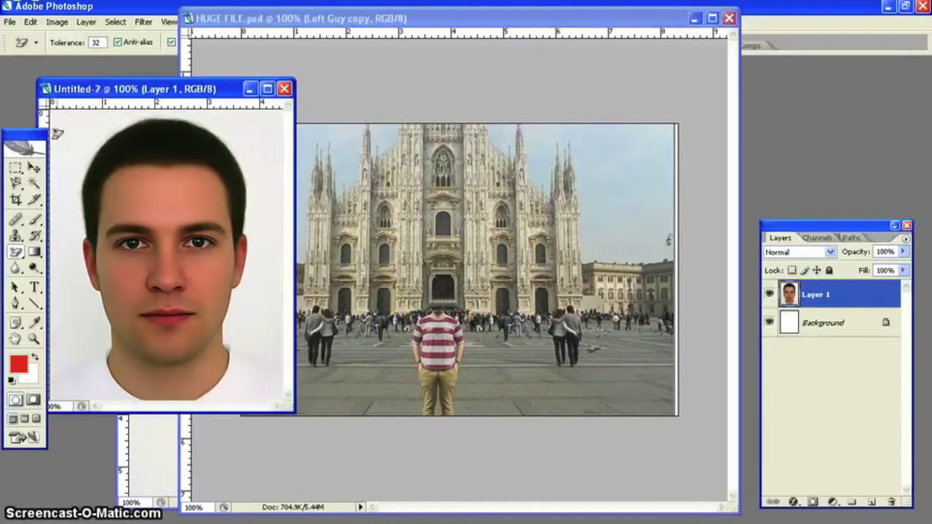
pyautogui.click(15, 166)
pyautogui.click(115, 21)
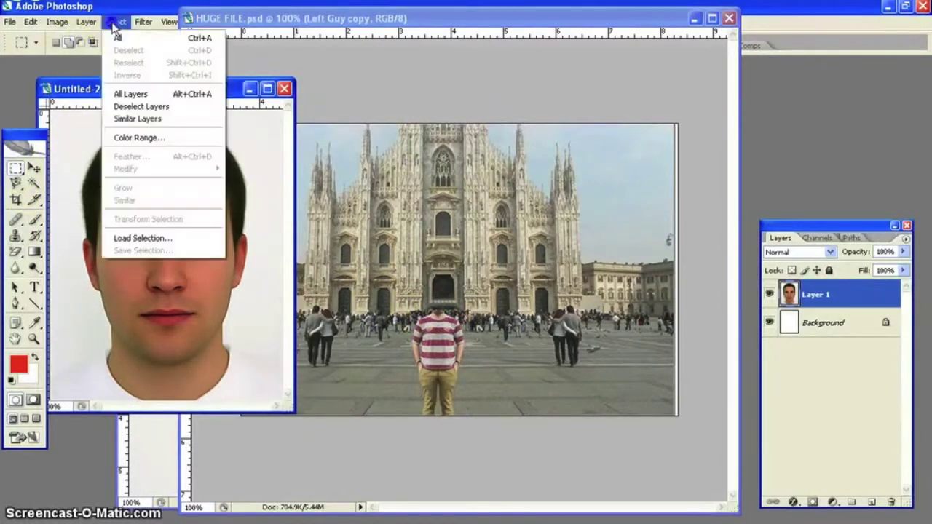
pyautogui.click(121, 34)
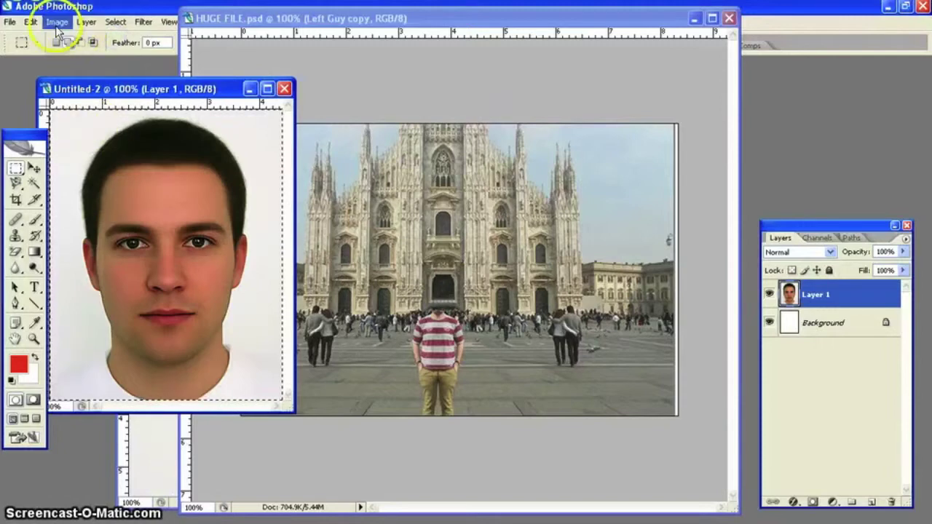
pyautogui.click(30, 22)
pyautogui.click(44, 115)
# Step: Paste the portrait into HUGE FILE.psd as a new layer and rename that layer "Head"
pyautogui.click(277, 20)
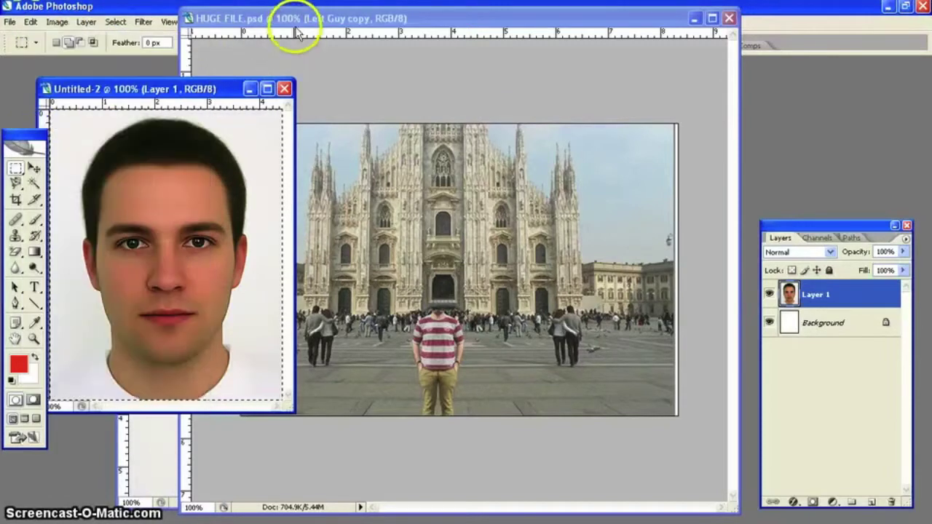
pyautogui.click(32, 22)
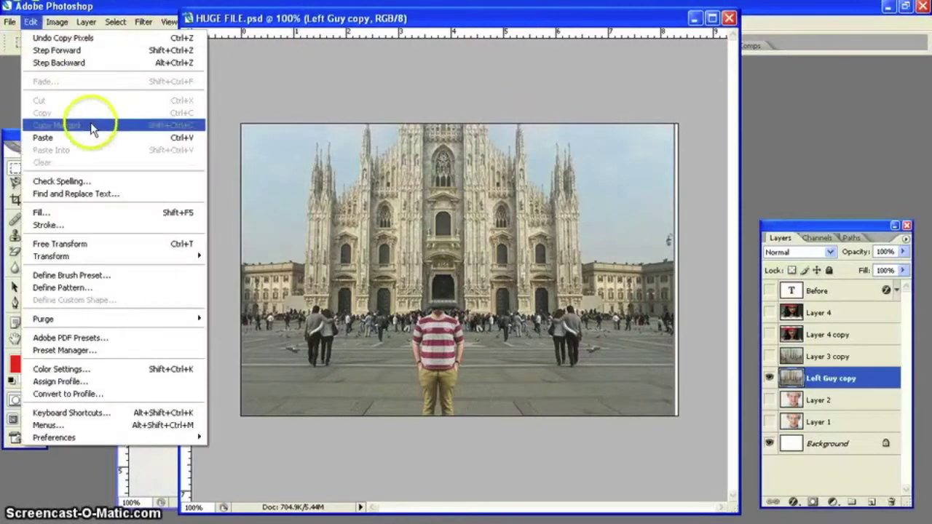
pyautogui.click(89, 138)
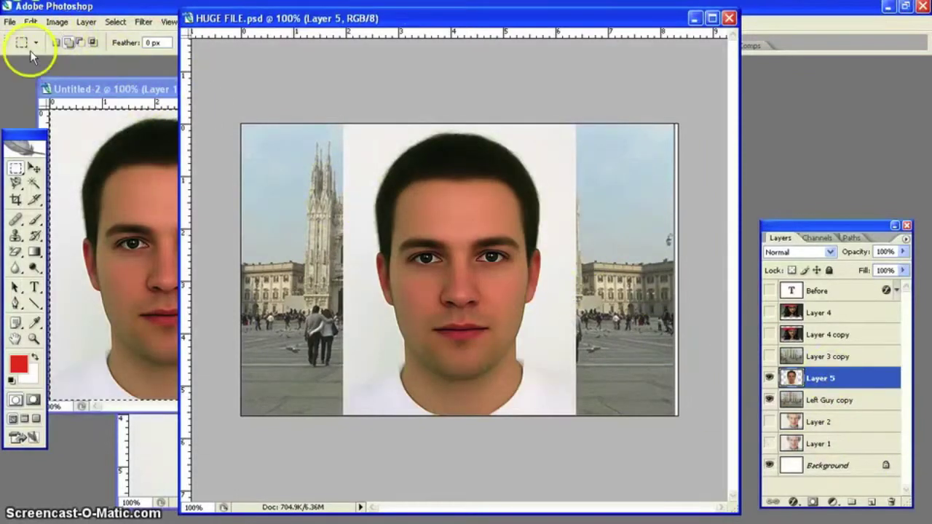
pyautogui.click(33, 186)
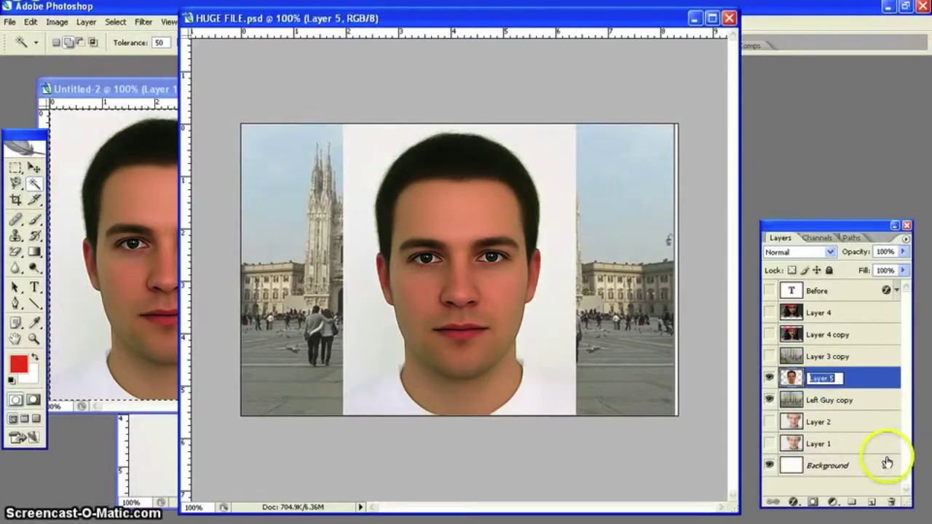
pyautogui.write('Head')
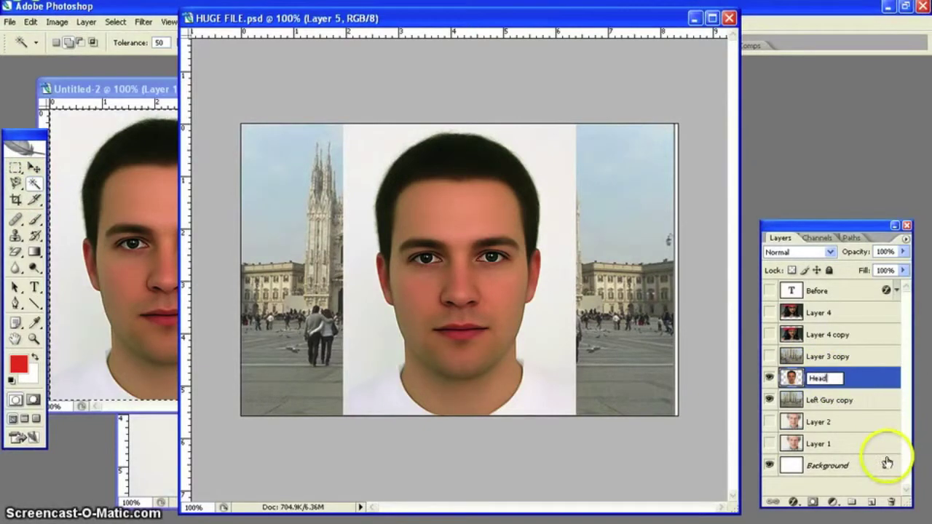
pyautogui.click(836, 405)
pyautogui.click(821, 379)
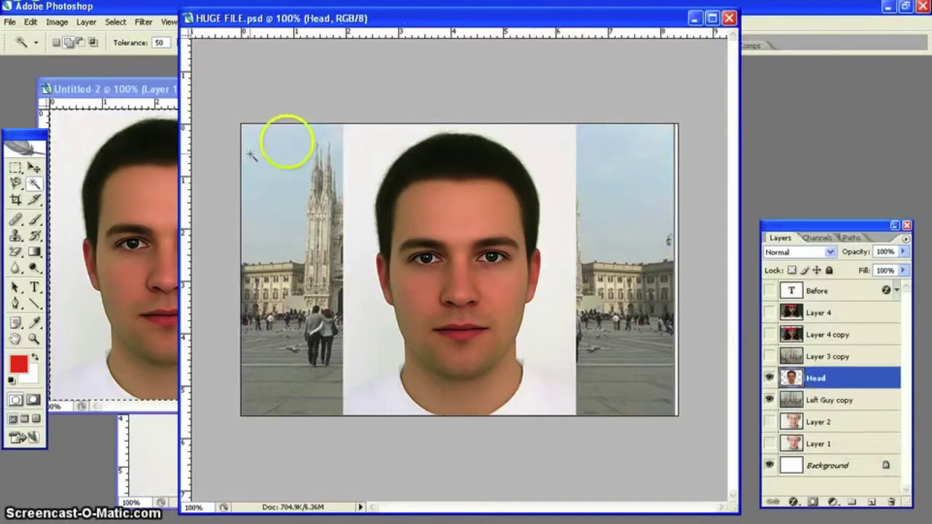
# Step: Delete the white background around the portrait on the Head layer using the Magic Wand, and invert the selection
pyautogui.click(374, 143)
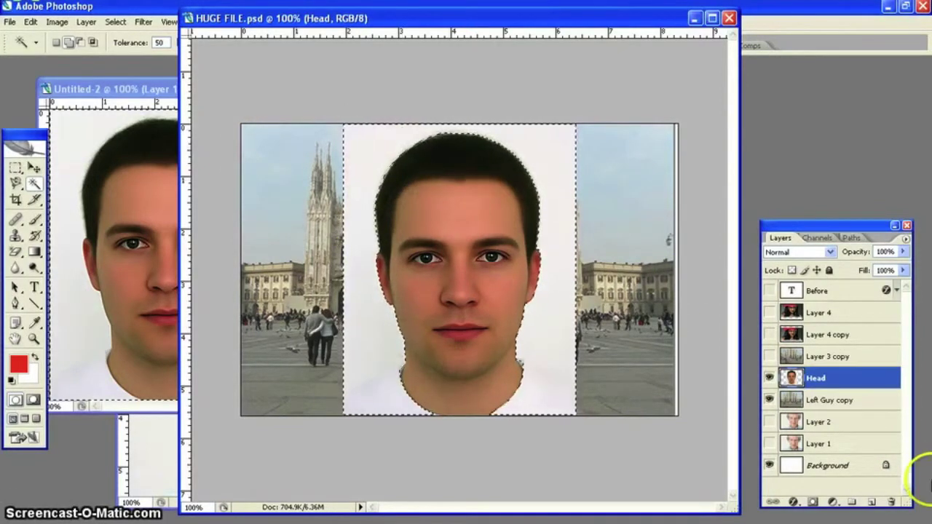
pyautogui.press('Delete')
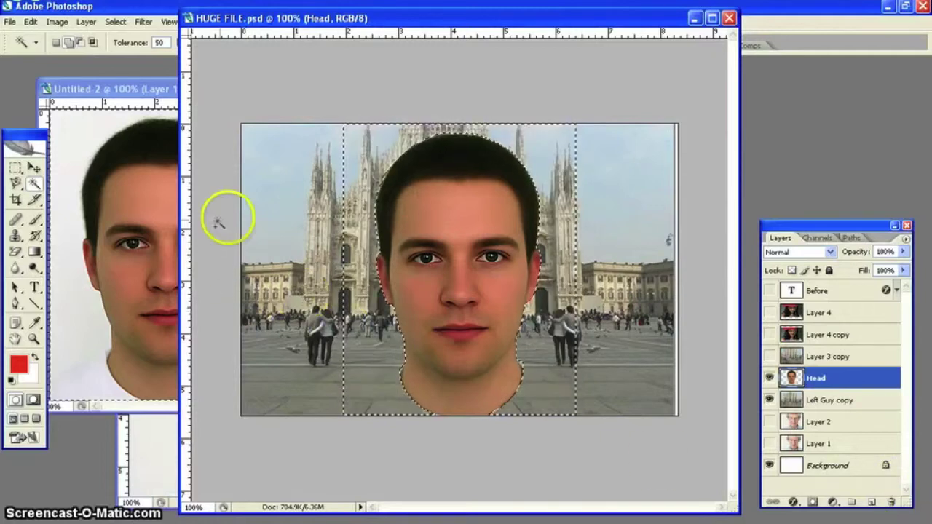
pyautogui.click(115, 21)
pyautogui.click(122, 37)
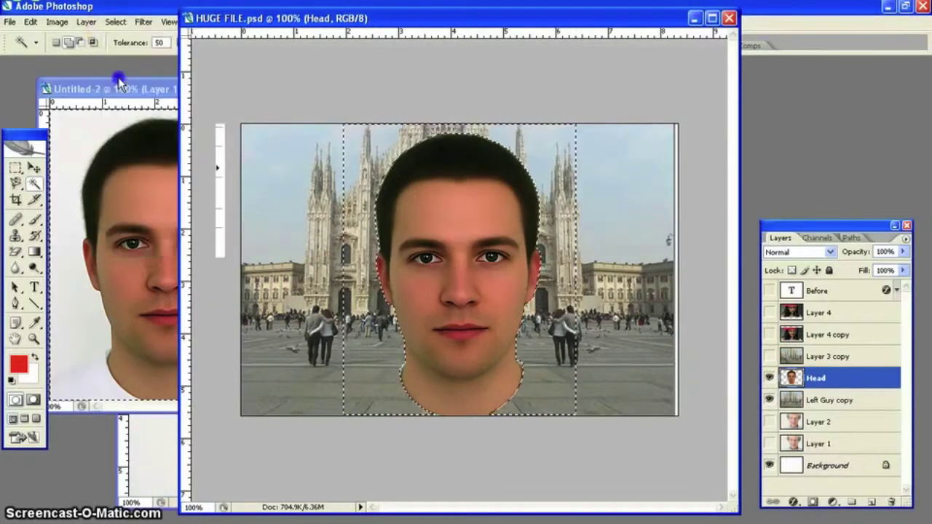
# Step: Free-transform the portrait on the Head layer down to the man's head size, place it above his collar, and apply the transformation
pyautogui.click(31, 22)
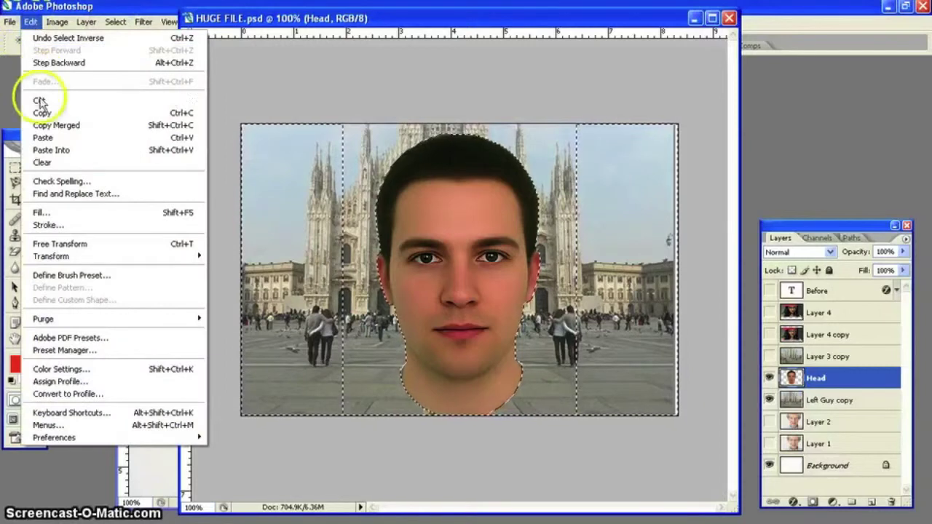
pyautogui.click(51, 244)
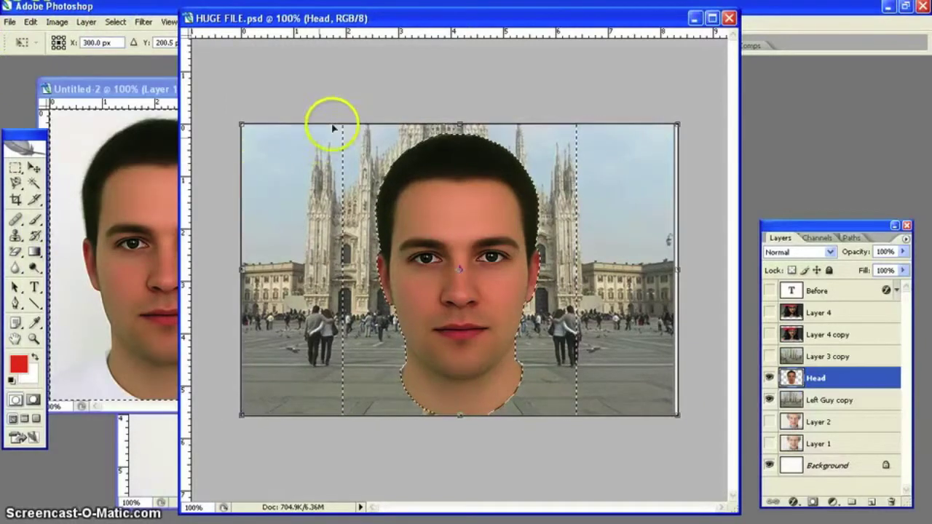
pyautogui.moveTo(675, 124)
pyautogui.mouseDown()
pyautogui.moveTo(621, 165)
pyautogui.moveTo(535, 262)
pyautogui.moveTo(515, 263)
pyautogui.moveTo(513, 233)
pyautogui.moveTo(536, 233)
pyautogui.moveTo(378, 369)
pyautogui.moveTo(332, 391)
pyautogui.moveTo(287, 387)
pyautogui.moveTo(442, 295)
pyautogui.mouseUp()
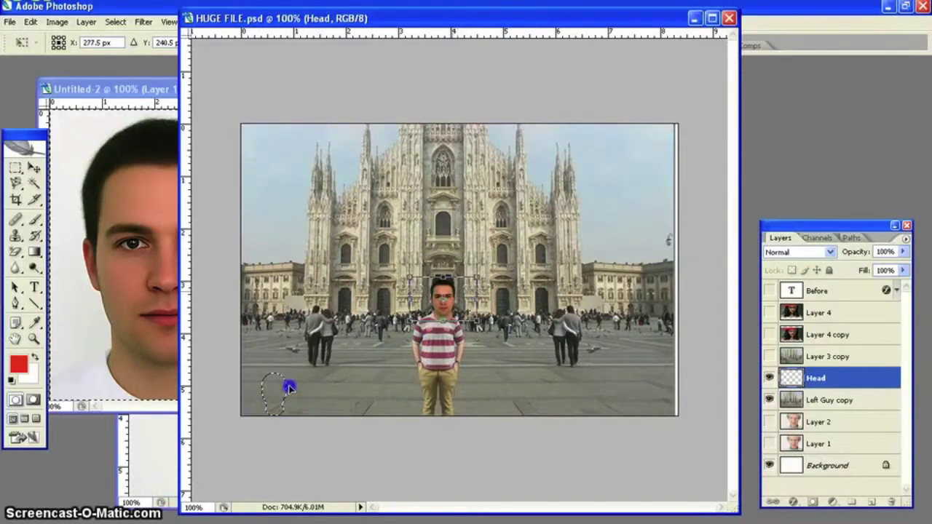
pyautogui.moveTo(479, 275); pyautogui.dragTo(474, 280)
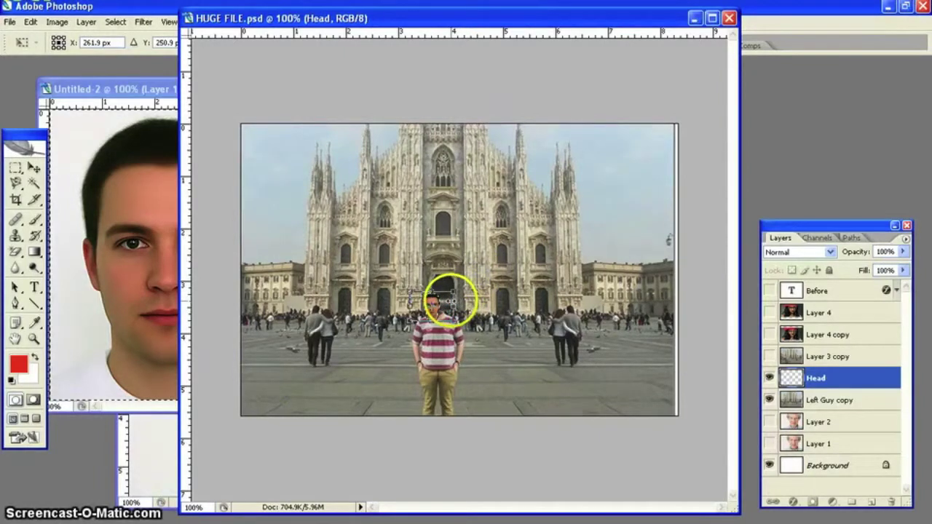
pyautogui.click(16, 167)
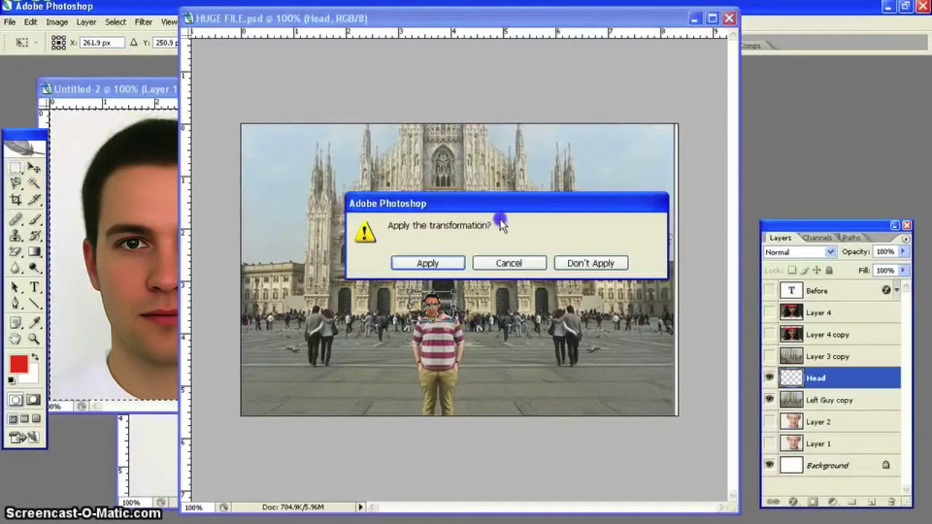
pyautogui.click(446, 261)
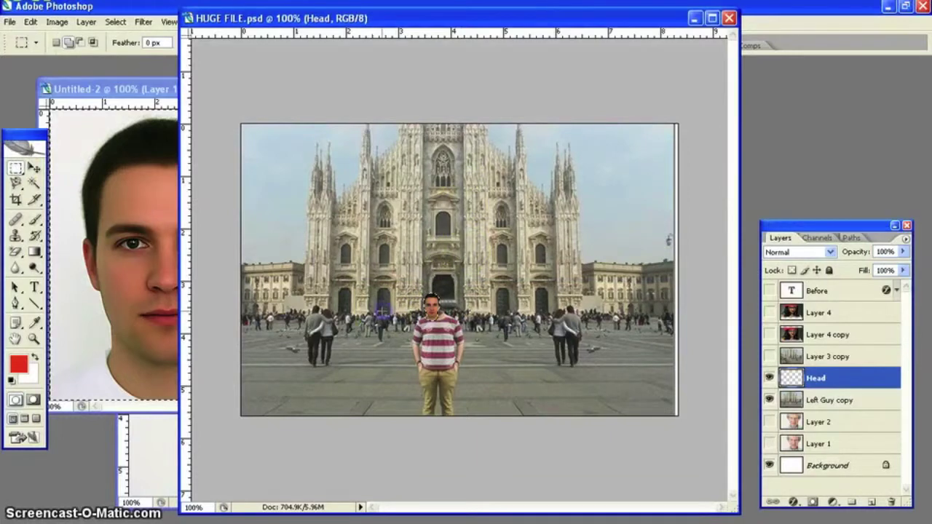
# Step: Move the scaled head in HUGE FILE.psd so it sits centred on the striped-shirt man's collar
pyautogui.click(37, 168)
pyautogui.click(387, 228)
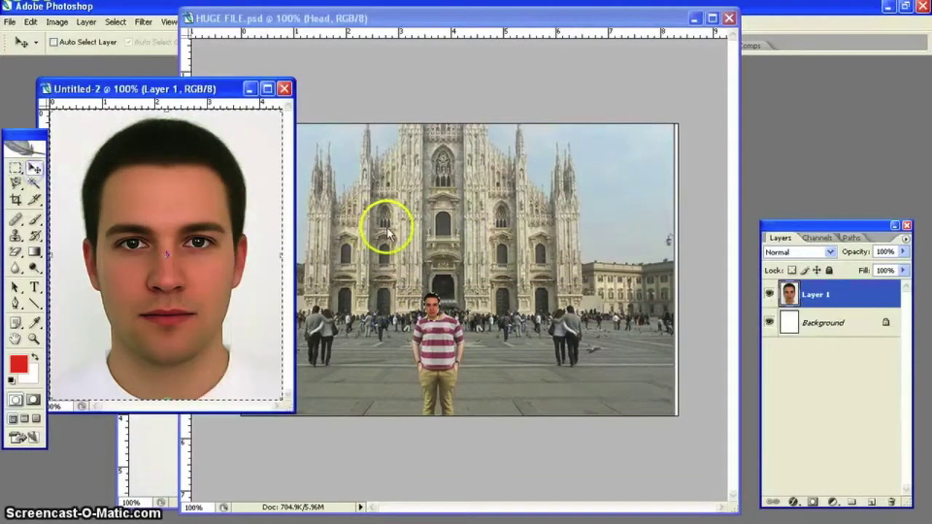
pyautogui.moveTo(154, 222); pyautogui.dragTo(390, 290)
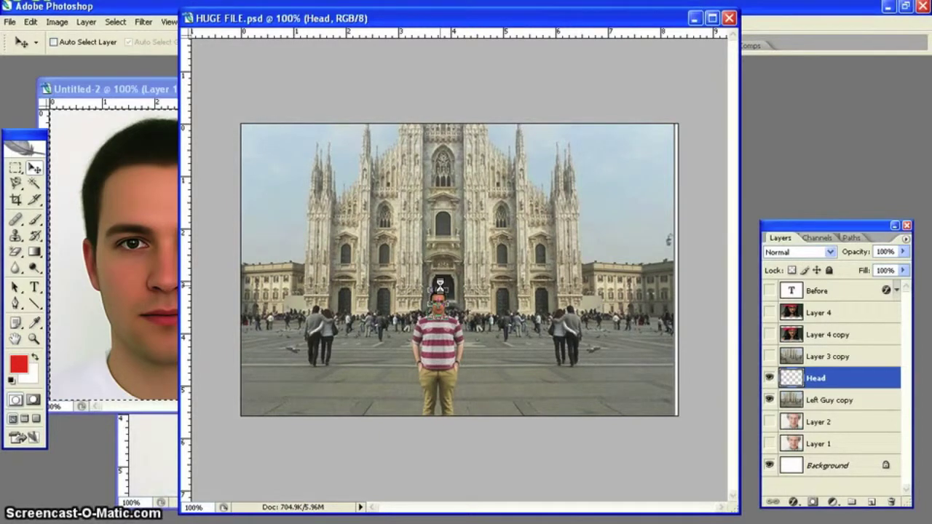
pyautogui.click(15, 167)
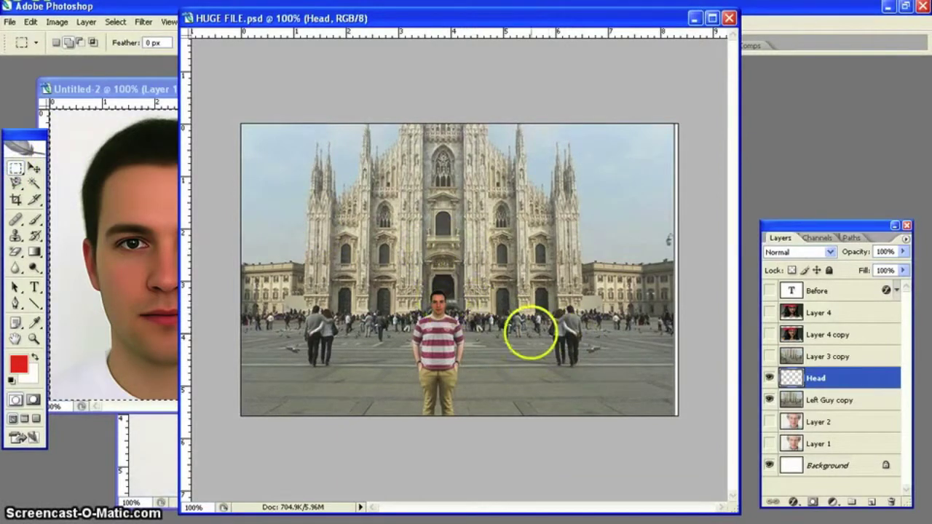
# Step: Merge the Head and Left Guy copy layers into one layer
pyautogui.keyDown('shift'); pyautogui.click(827, 407); pyautogui.keyUp('shift')
pyautogui.rightClick(827, 399)
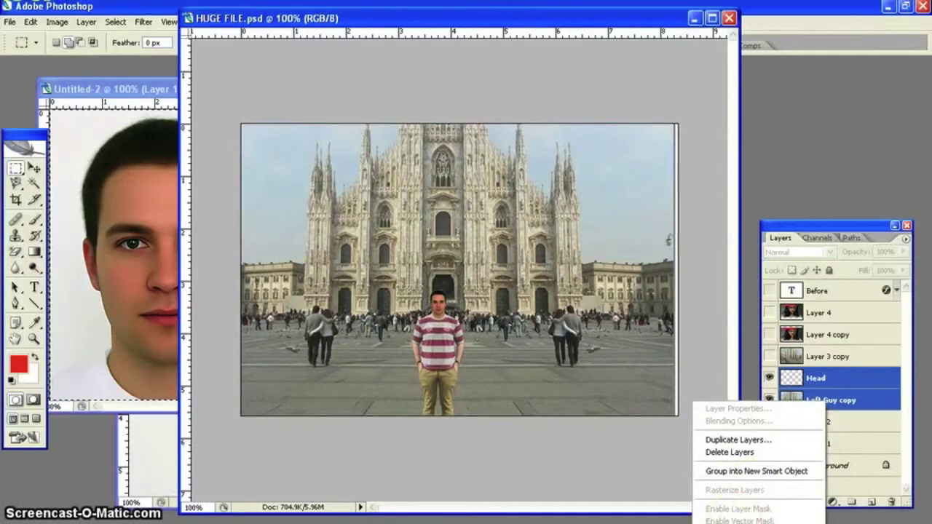
pyautogui.hotkey('ctrl', 'e')
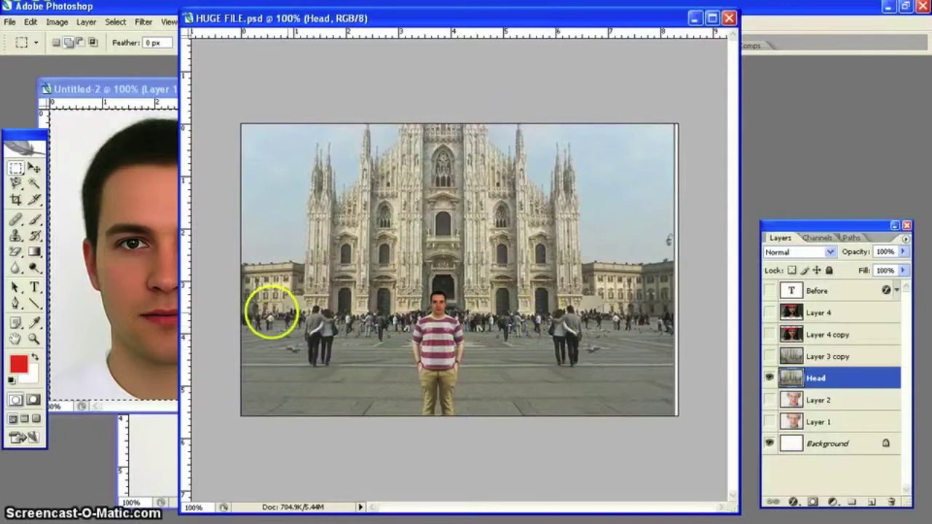
# Step: Clone plaza paving over the woman of the couple on the photo's left side, using the Clone Stamp with a 22 px brush
pyautogui.click(16, 236)
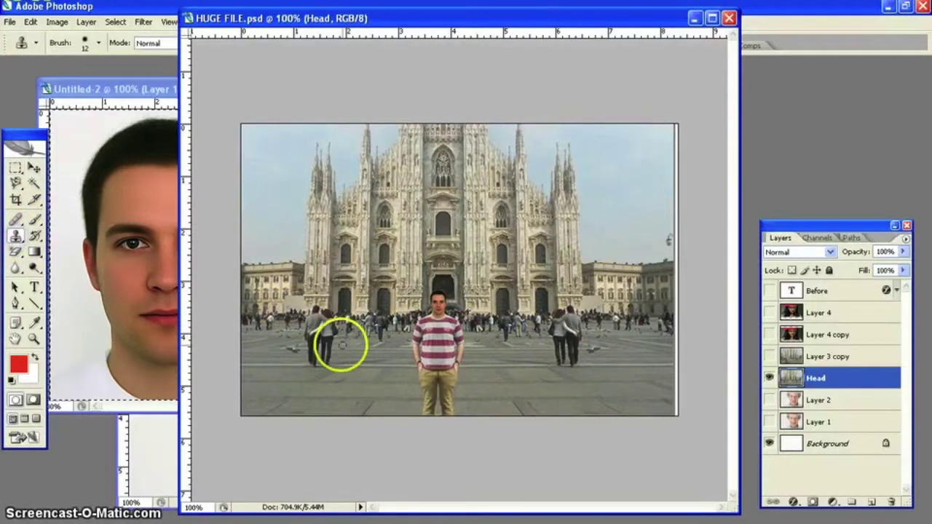
pyautogui.click(99, 43)
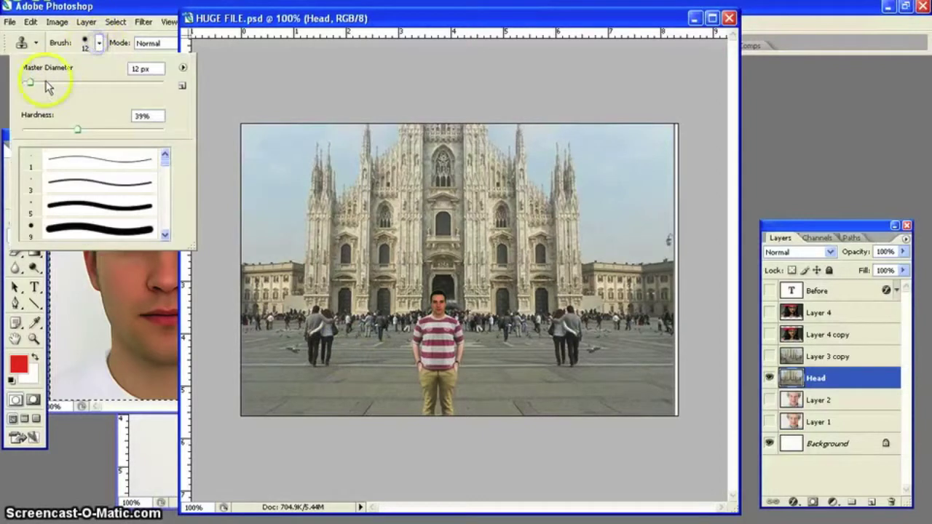
pyautogui.click(121, 11)
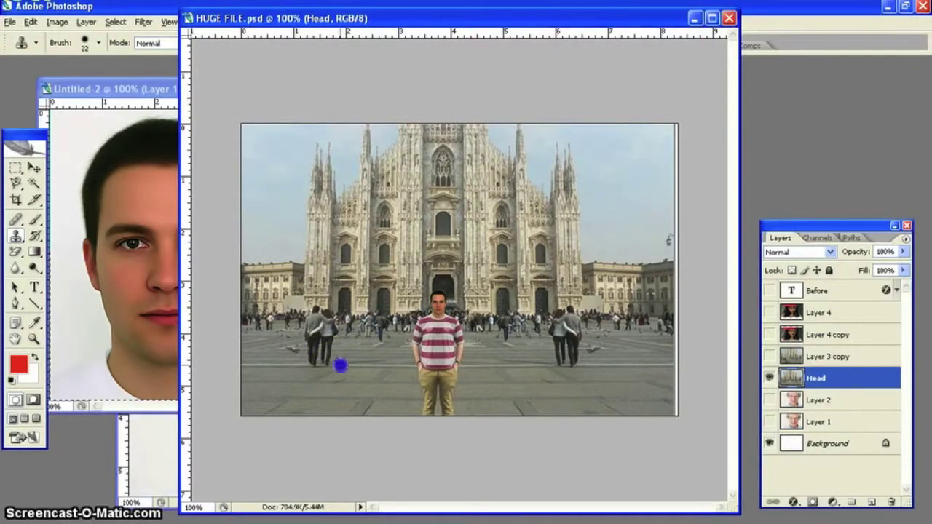
pyautogui.click(327, 354)
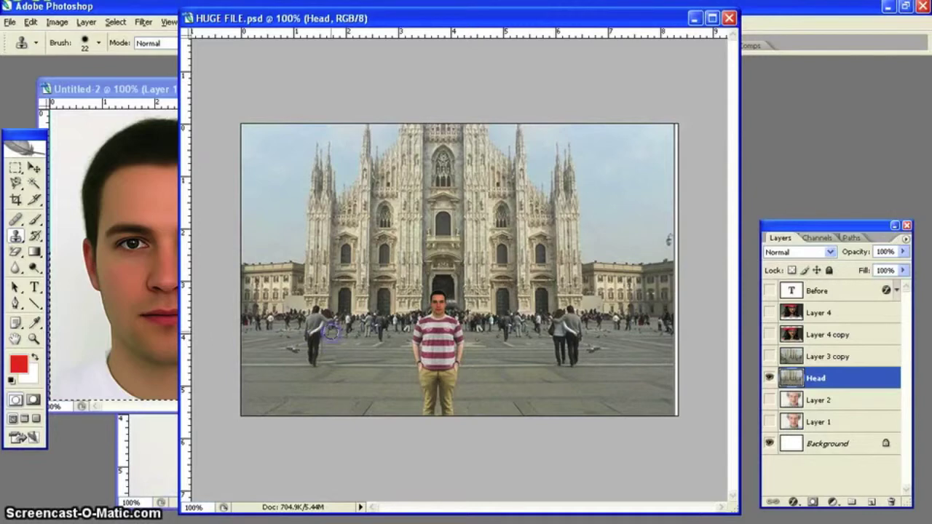
# Step: Clone paving over the legs and lower body of the remaining man on the photo's left side
pyautogui.click(291, 365)
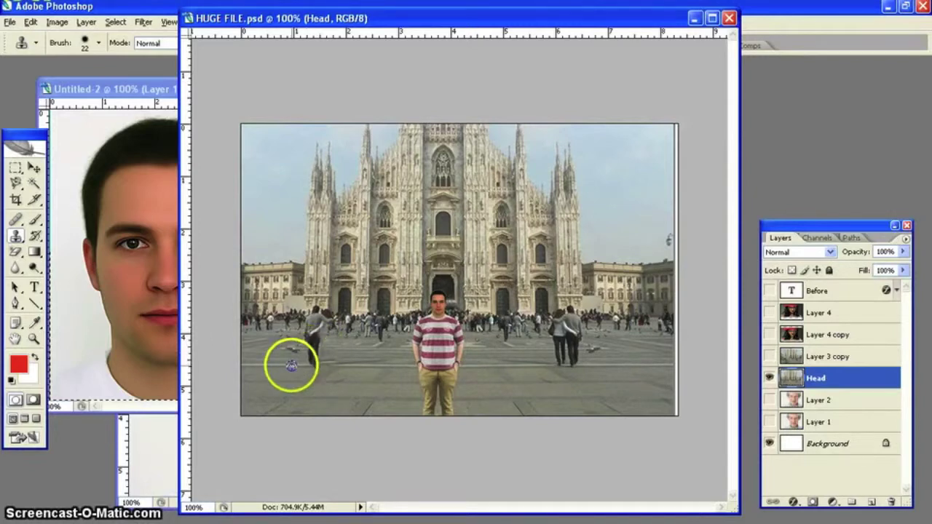
pyautogui.click(311, 362)
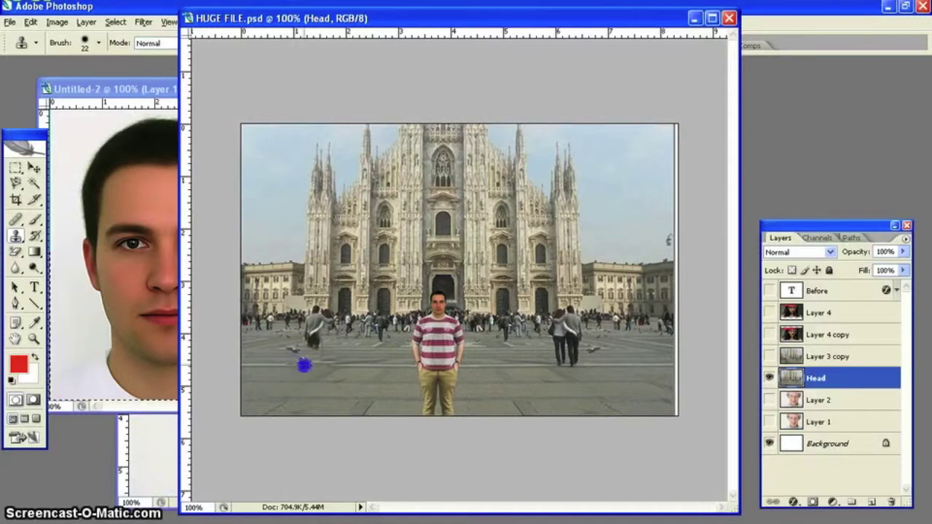
pyautogui.click(330, 362)
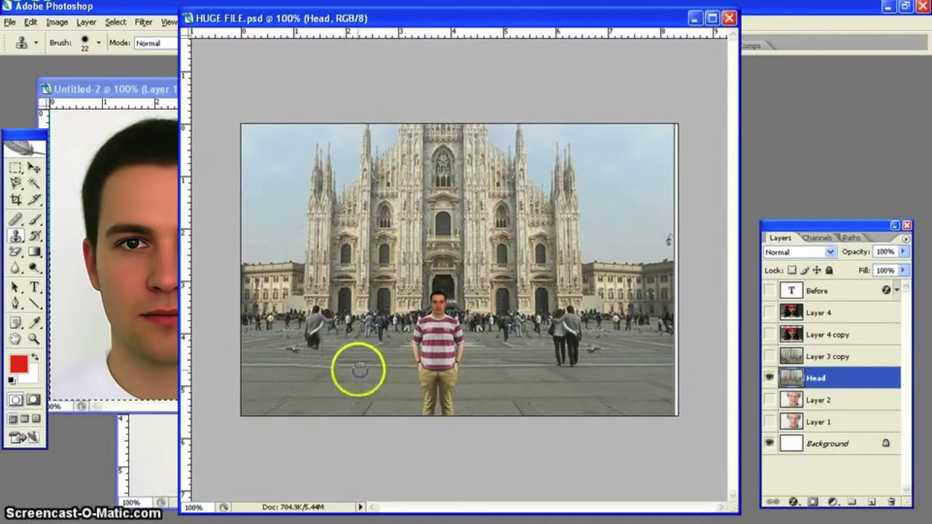
pyautogui.click(330, 365)
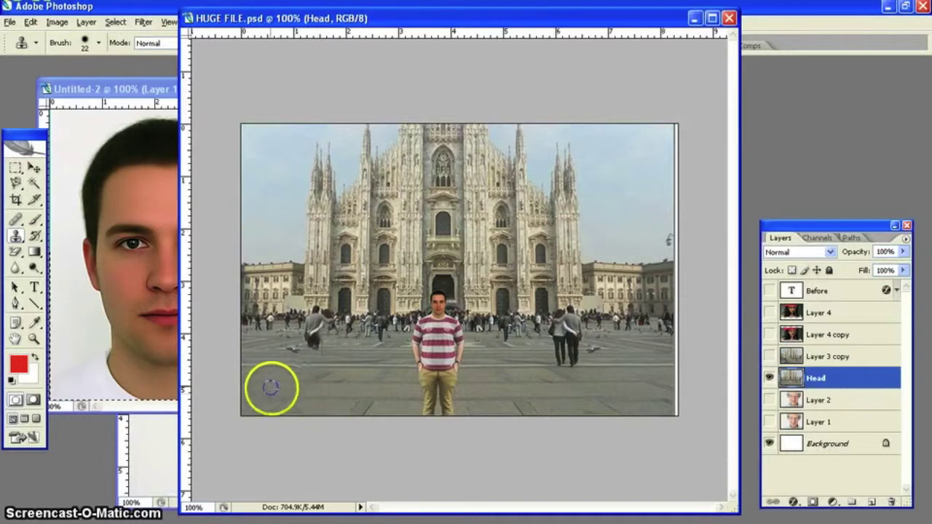
pyautogui.click(284, 335)
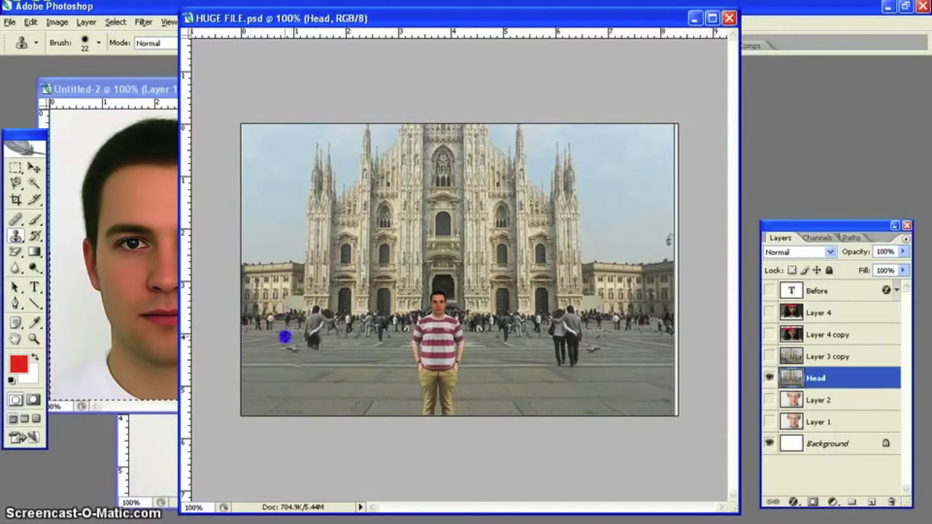
pyautogui.click(314, 343)
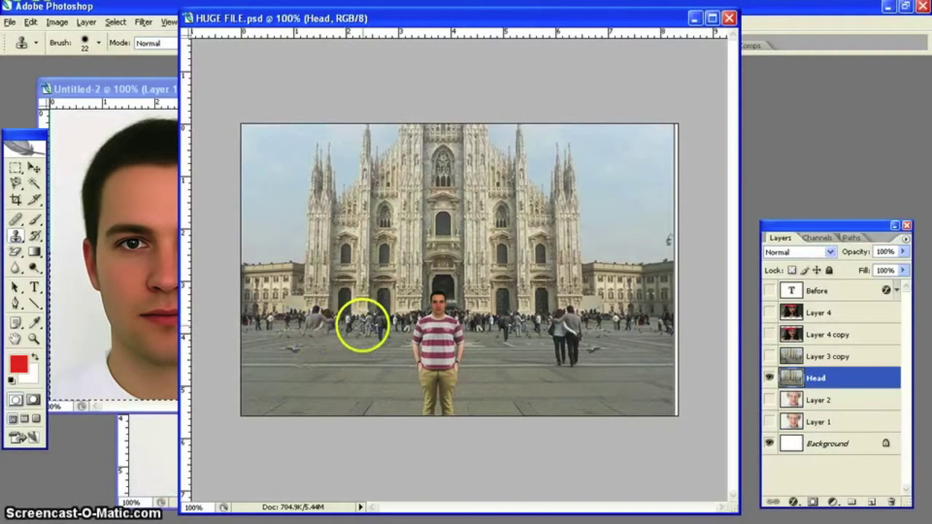
# Step: Cover the remaining upper part of the left couple with the surrounding crowd and building base
pyautogui.click(16, 224)
pyautogui.click(14, 236)
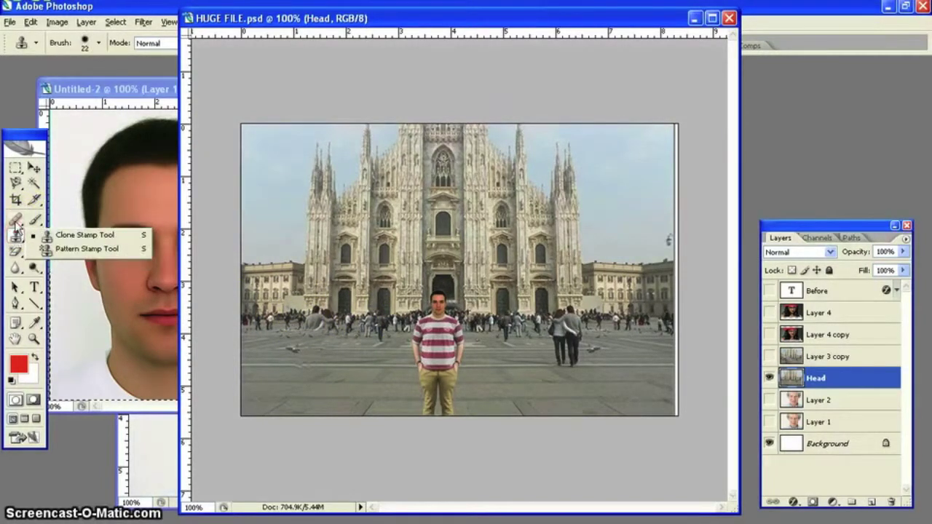
pyautogui.click(15, 222)
pyautogui.click(58, 247)
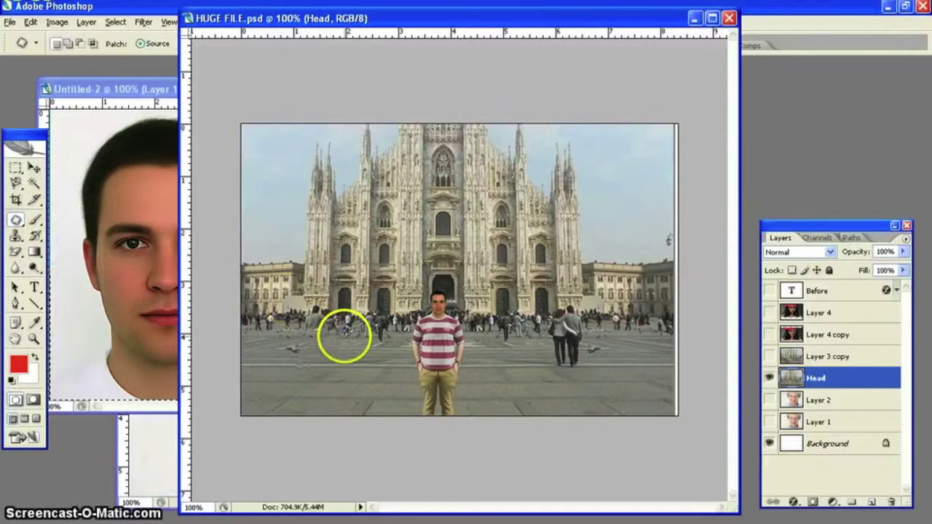
pyautogui.click(14, 236)
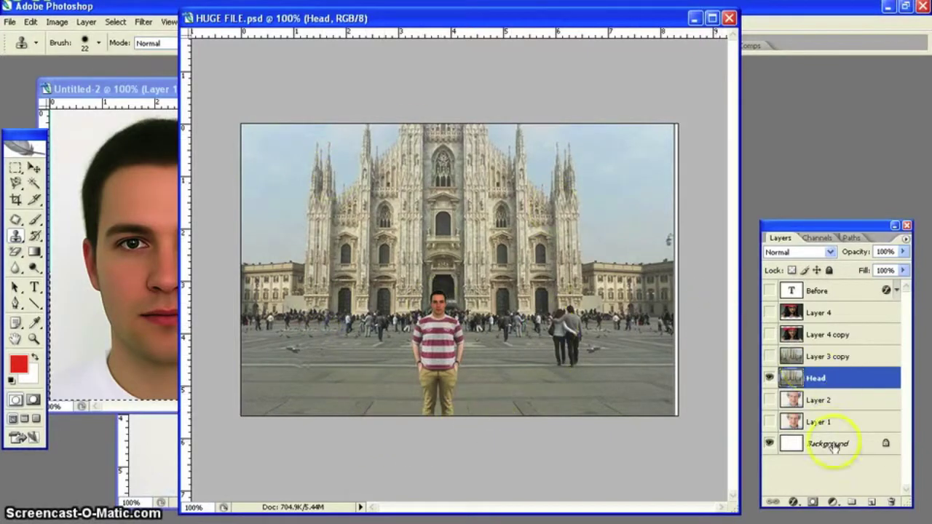
# Step: Compare the result with the original by temporarily showing Layer 3 copy and the Before text layer
pyautogui.click(770, 356)
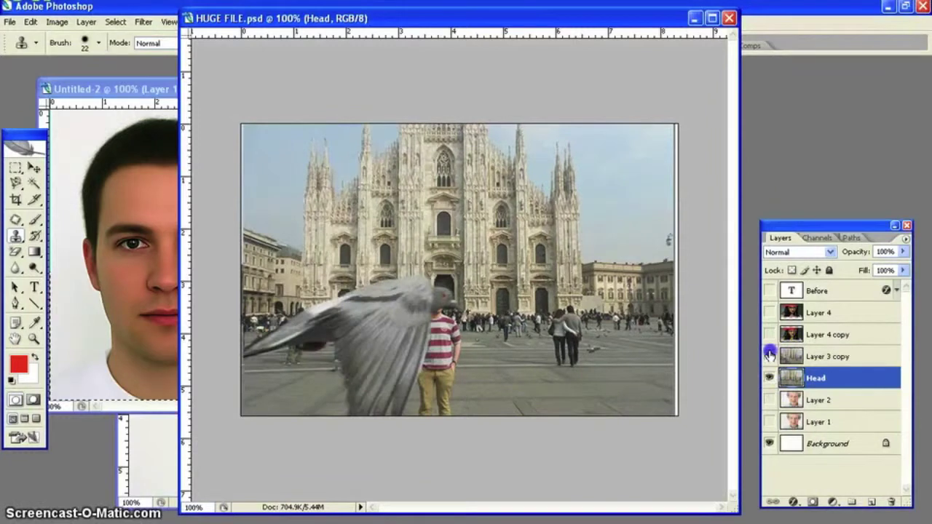
pyautogui.click(770, 291)
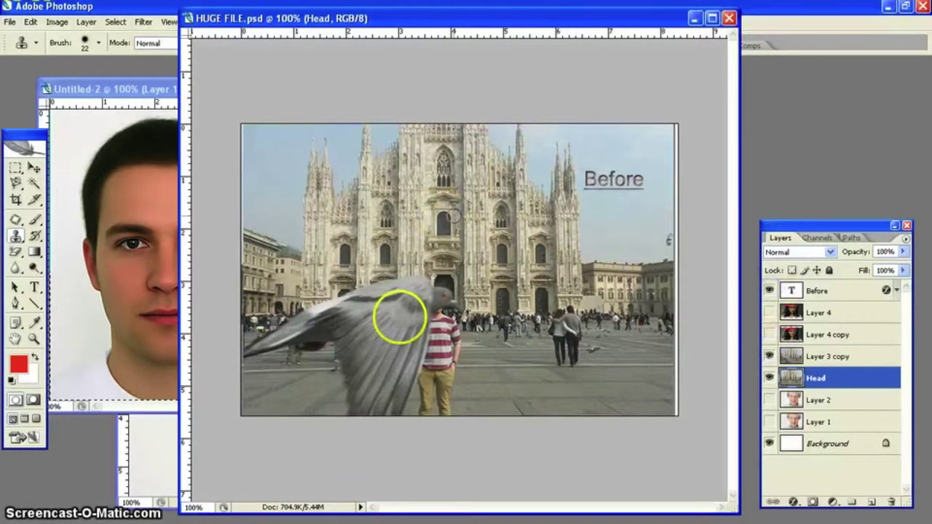
pyautogui.click(770, 291)
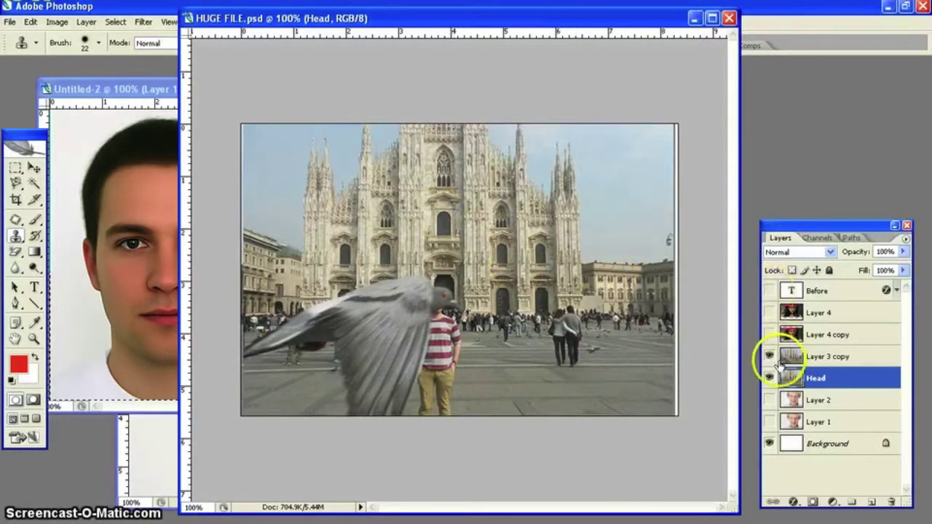
pyautogui.click(770, 356)
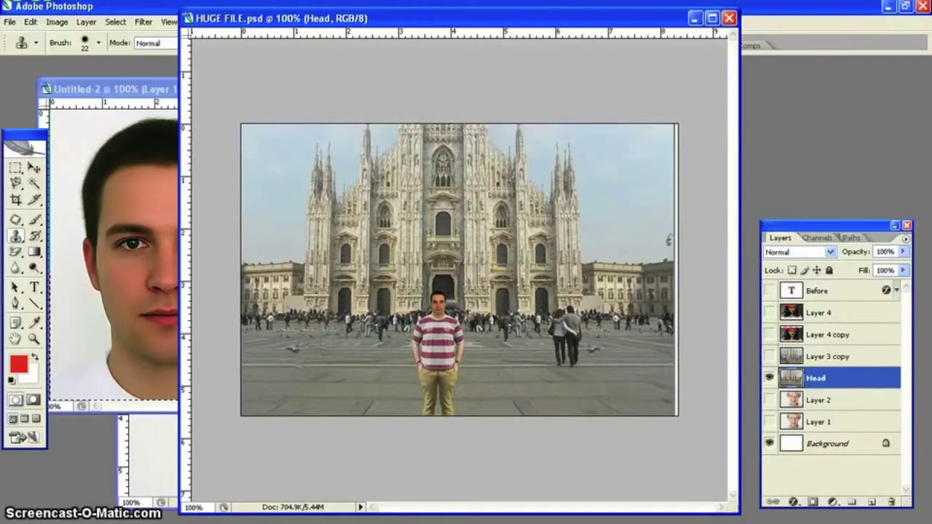